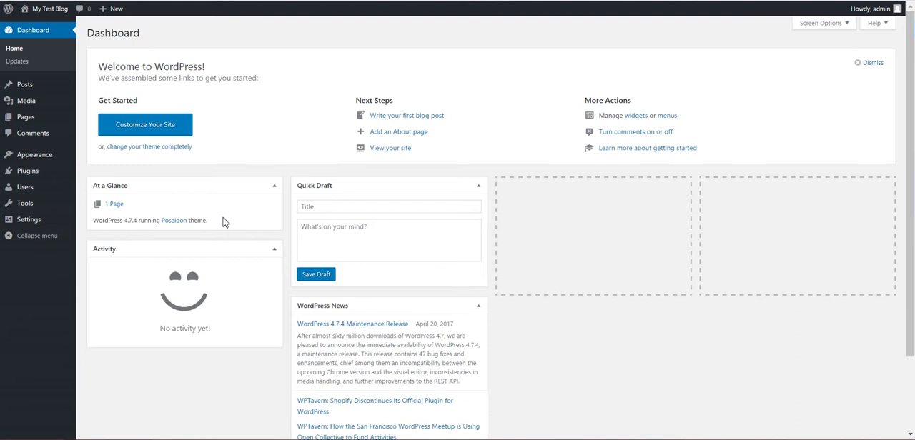
- Upload yelpomatic-yelp-post-generator.zip as a new plugin and install it
mouse_move(68, 174)
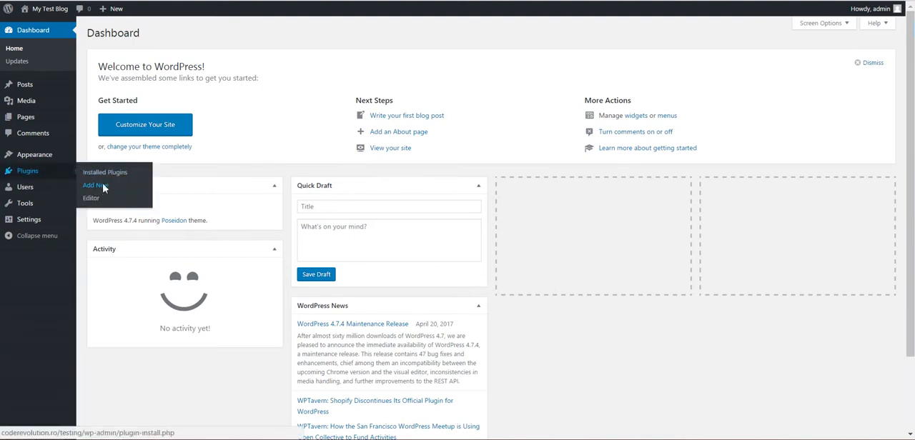
click(104, 187)
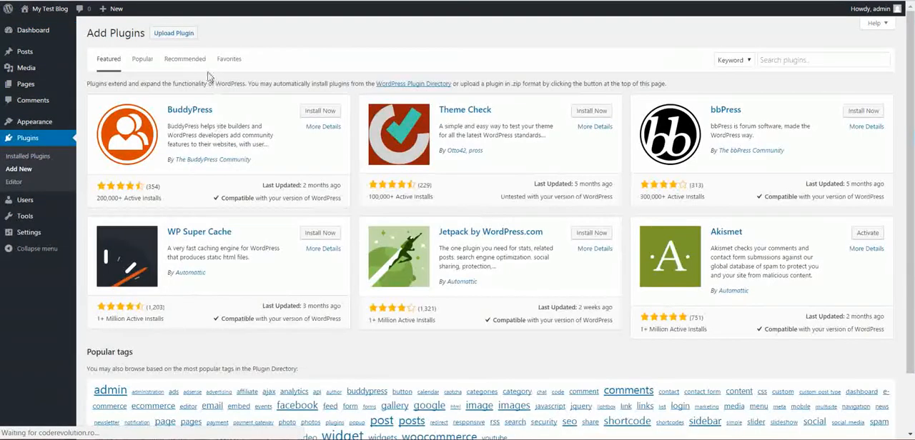
click(174, 34)
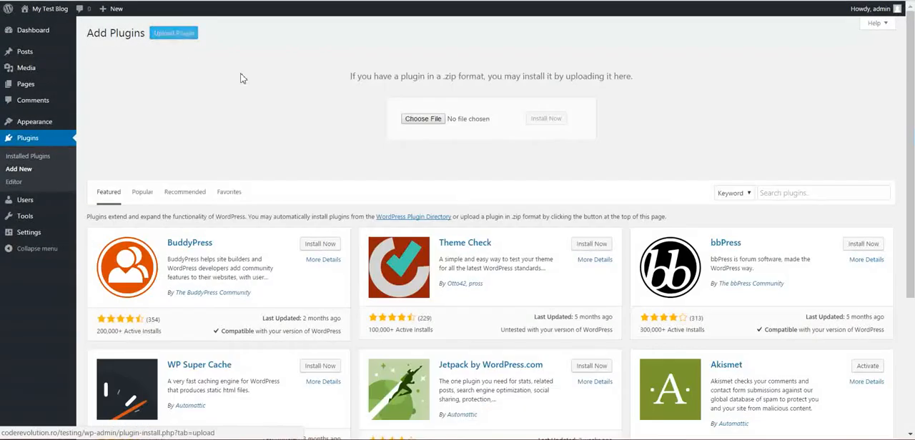
click(417, 120)
double_click(257, 30)
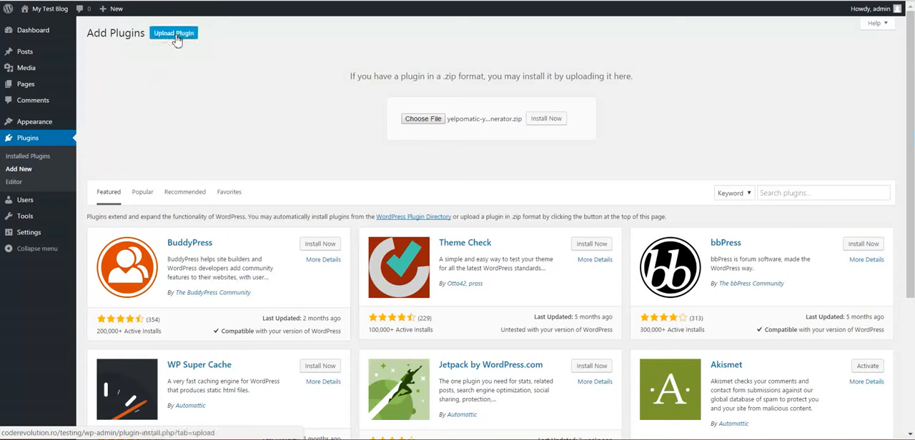
click(540, 121)
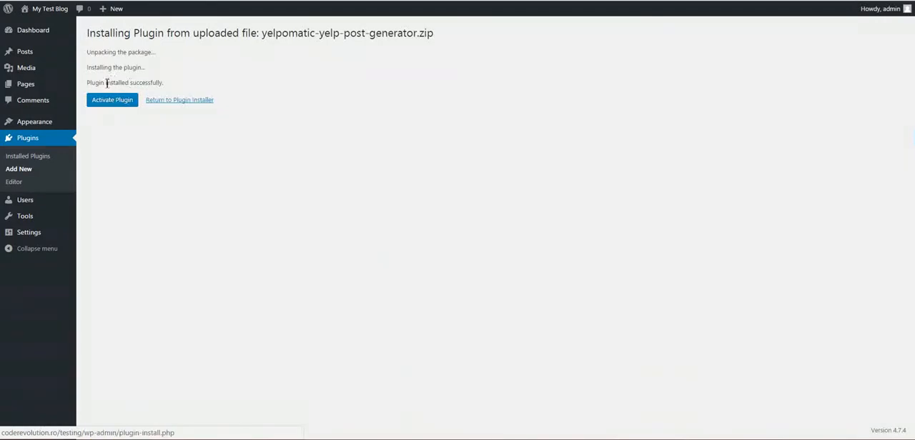
- Activate the installed plugin and open the Yelp app creation page linked from its main settings
click(109, 101)
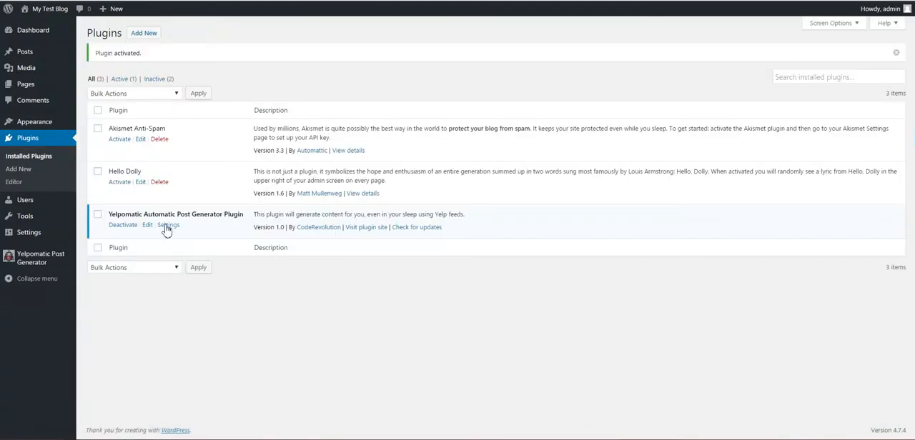
click(168, 225)
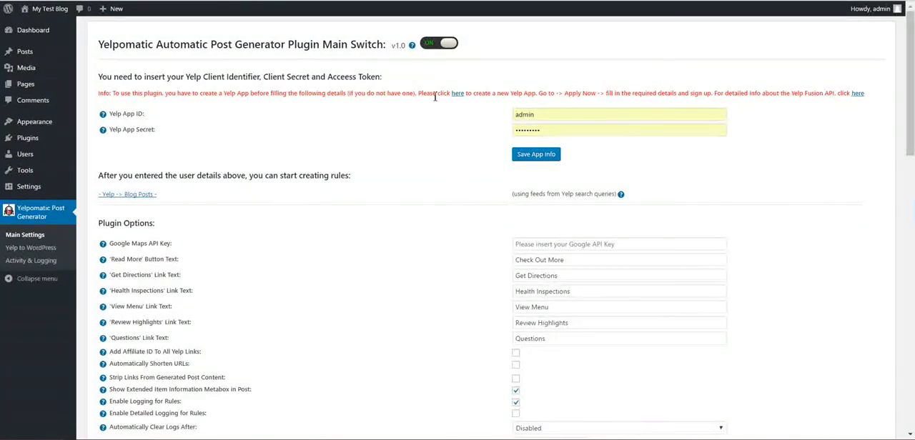
click(458, 94)
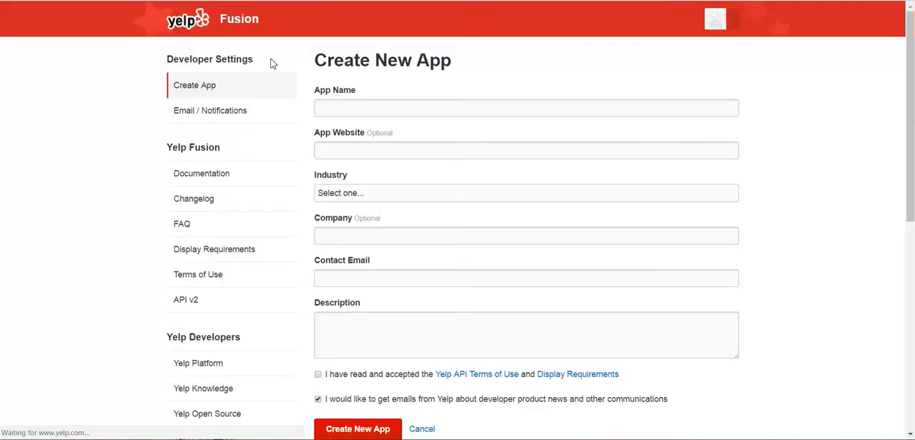
- Name the new Yelp app Sfat and set its industry to Health & Fitness
click(341, 111)
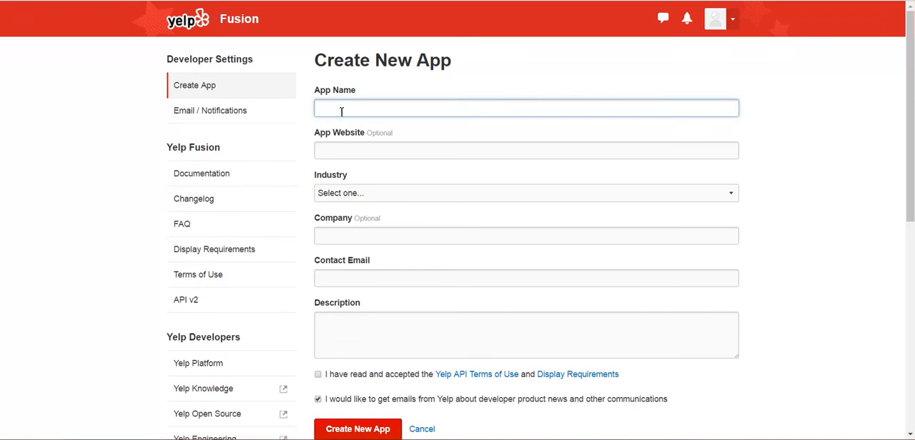
text(Sfa)
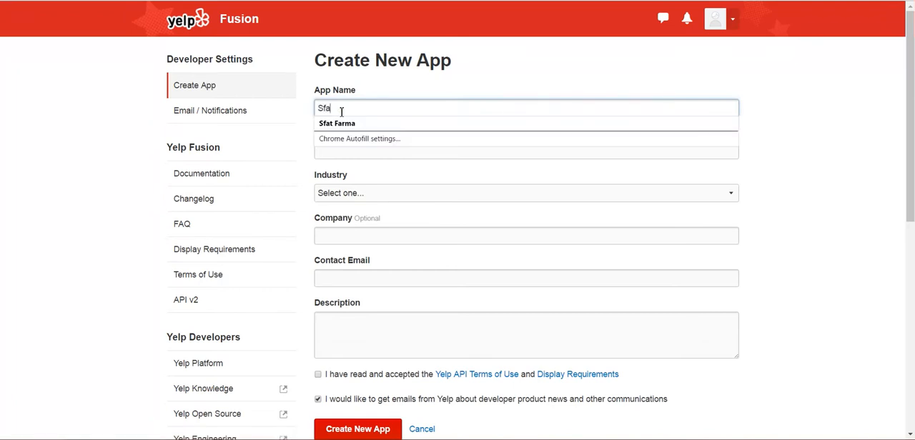
click(336, 192)
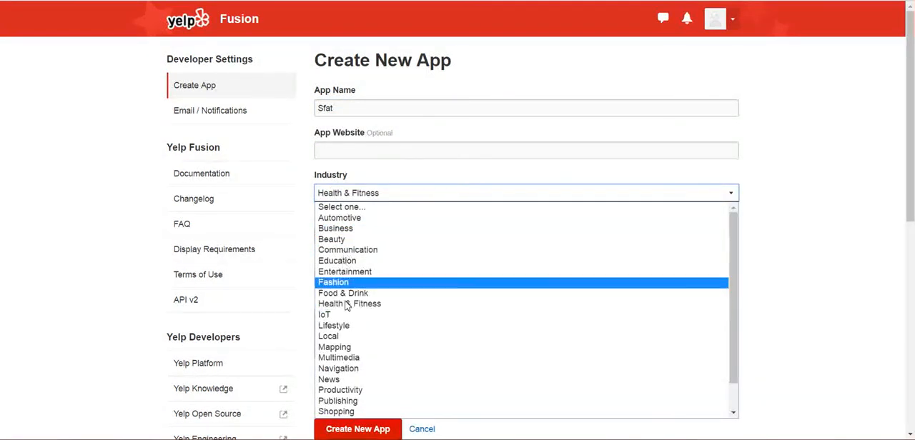
click(347, 303)
click(351, 241)
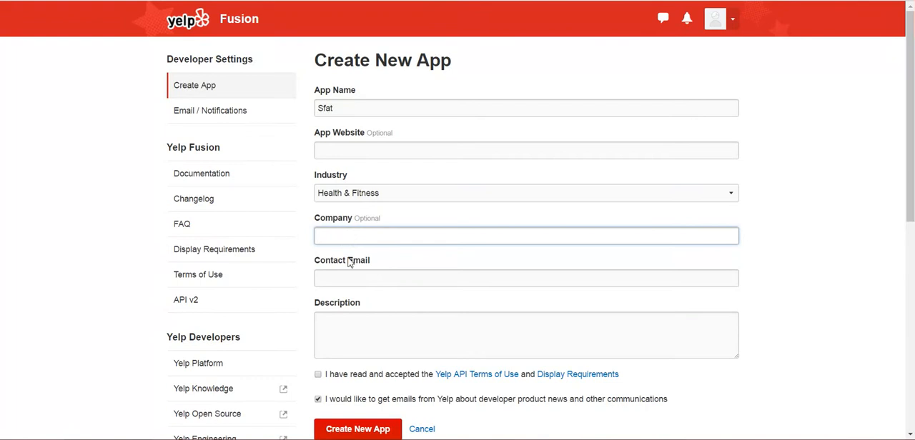
- Fill in the app's contact email and enter "My app" as its description
click(344, 280)
text(s)
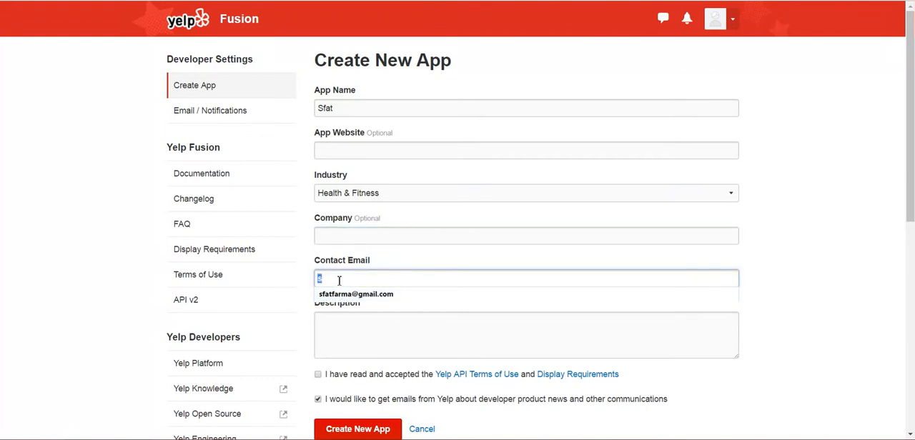
key(Down)
key(Return)
click(336, 320)
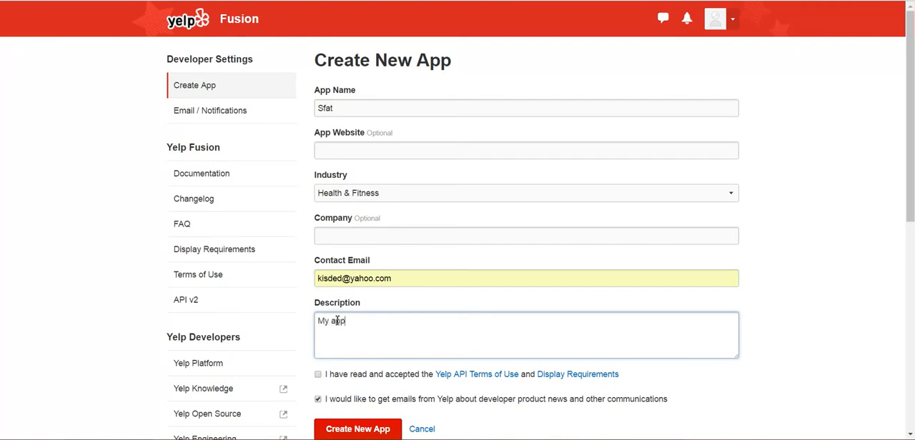
- Accept the Yelp API terms and display requirements, opt out of developer news emails, and create the app
click(318, 374)
scroll(319, 377, down, 2)
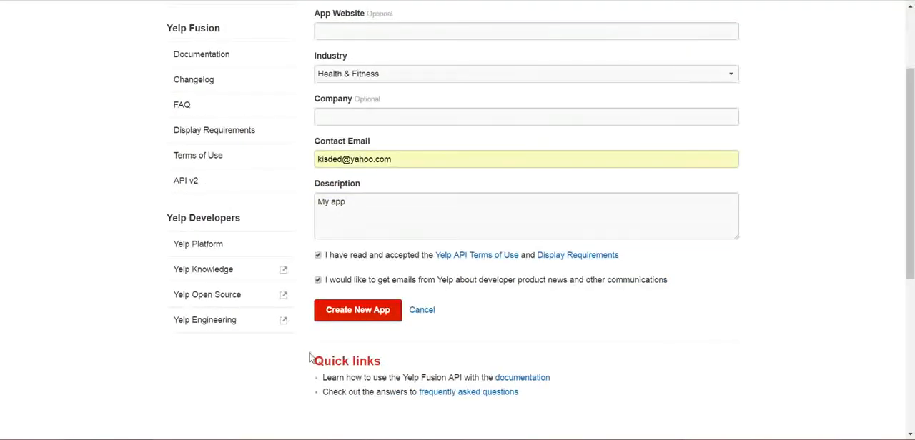
click(319, 281)
click(341, 315)
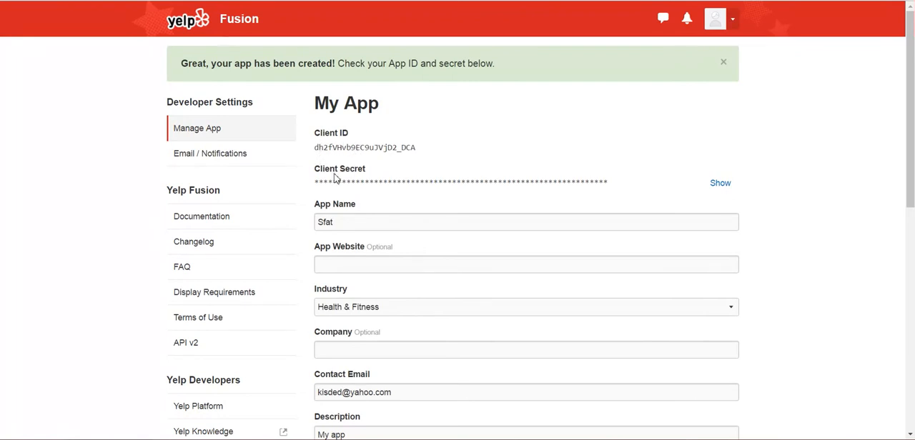
- Copy the new app's Client ID into the plugin's Yelp App ID field, replacing the prefilled entry
drag(319, 148, 419, 148)
key(ctrl+c)
key(alt+Tab)
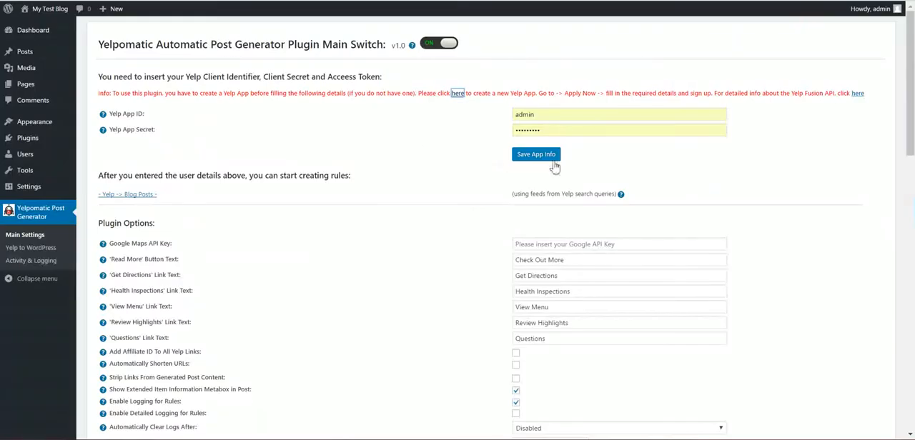
double_click(550, 117)
key(ctrl+v)
- Reveal the app's Client Secret, copy it into the plugin's Yelp App Secret field and save the app info
key(alt+Tab)
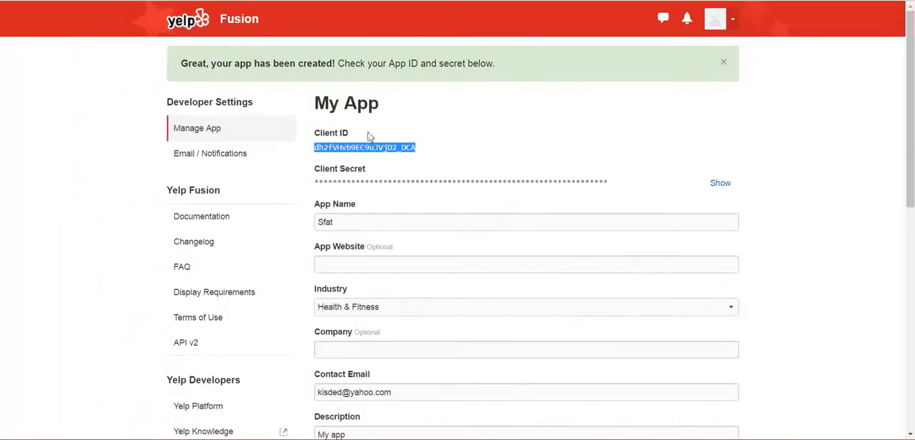
click(719, 184)
click(611, 183)
drag(612, 183, 314, 186)
key(ctrl+c)
key(alt+Tab)
double_click(543, 130)
key(ctrl+v)
click(538, 155)
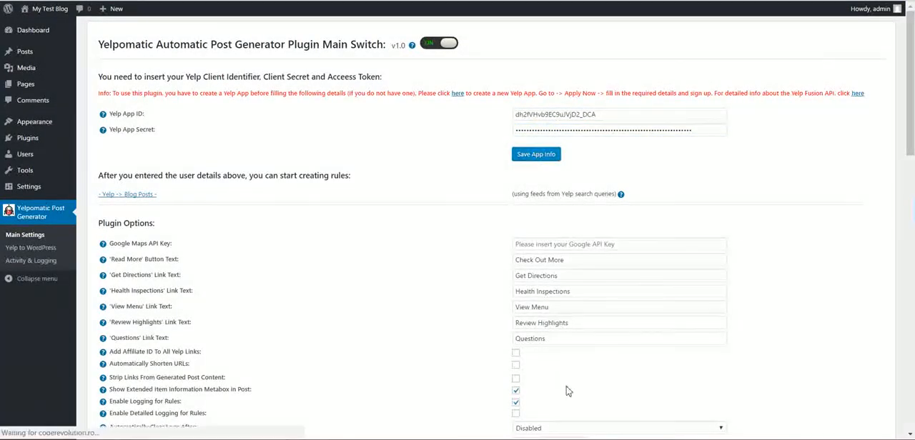
click(580, 439)
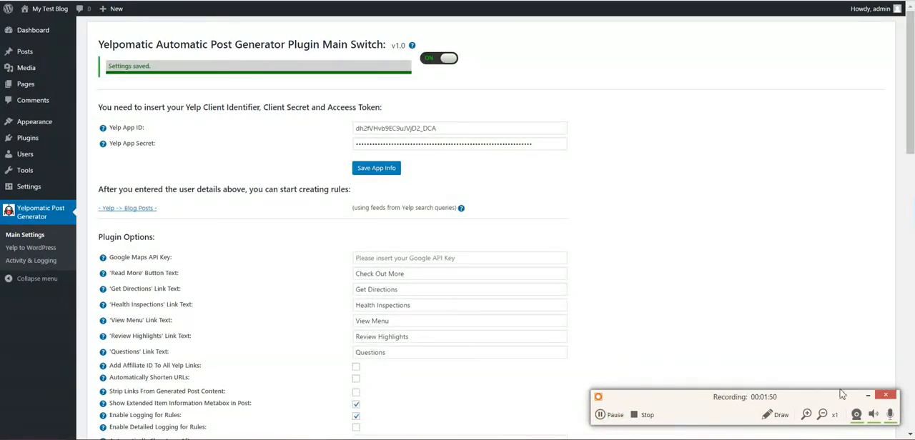
click(868, 395)
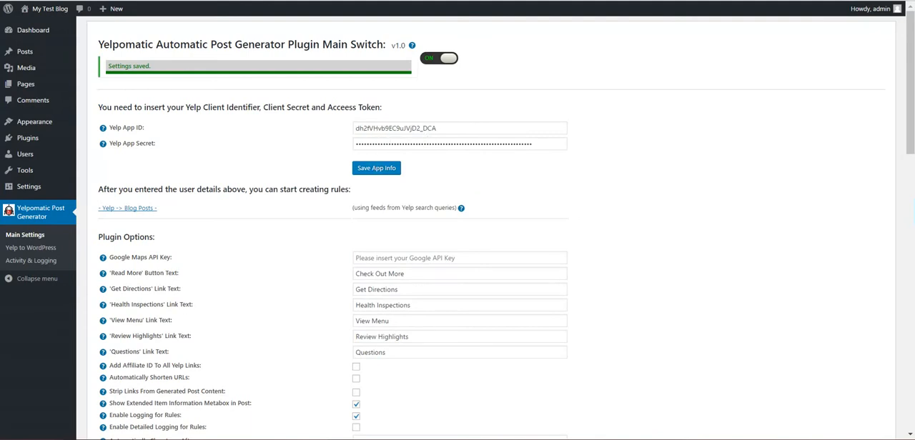
click(192, 0)
click(380, 186)
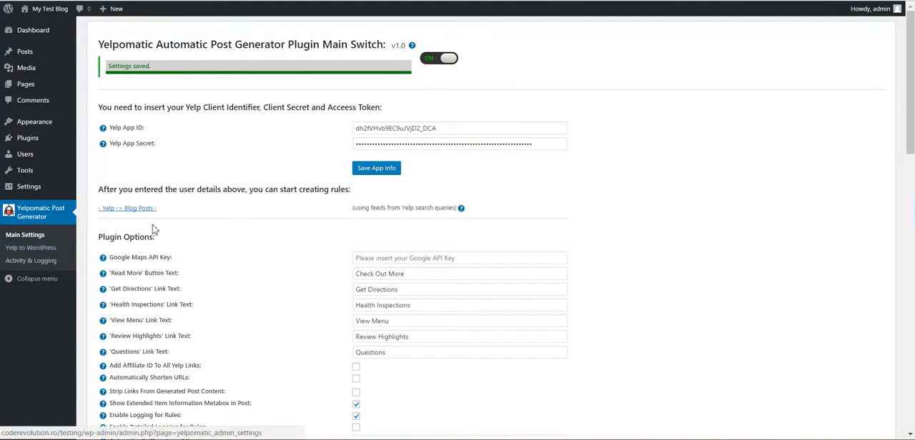
- Open the Yelp to WordPress rules and set the new rule's search location to (37.79, -122.40)
scroll(167, 213, down, 5)
scroll(167, 213, down, 2)
scroll(108, 236, up, 7)
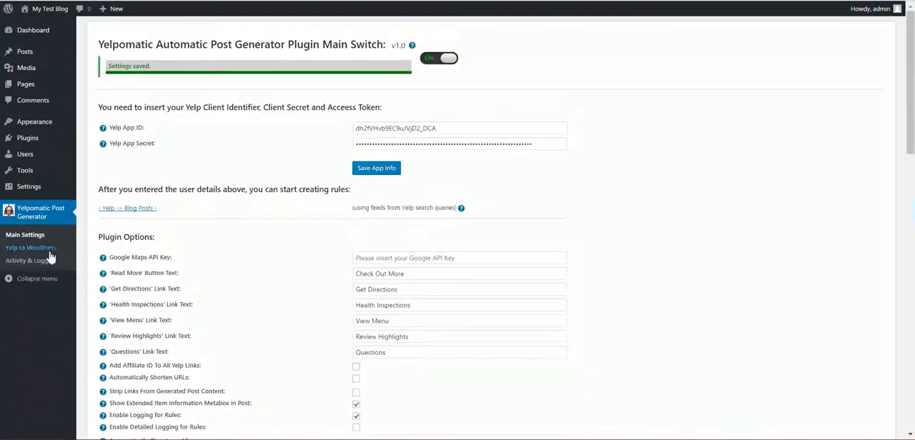
click(39, 249)
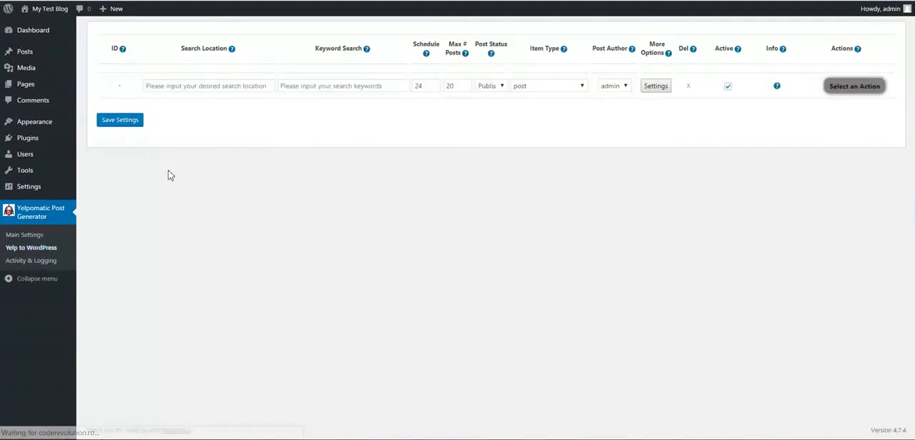
click(183, 91)
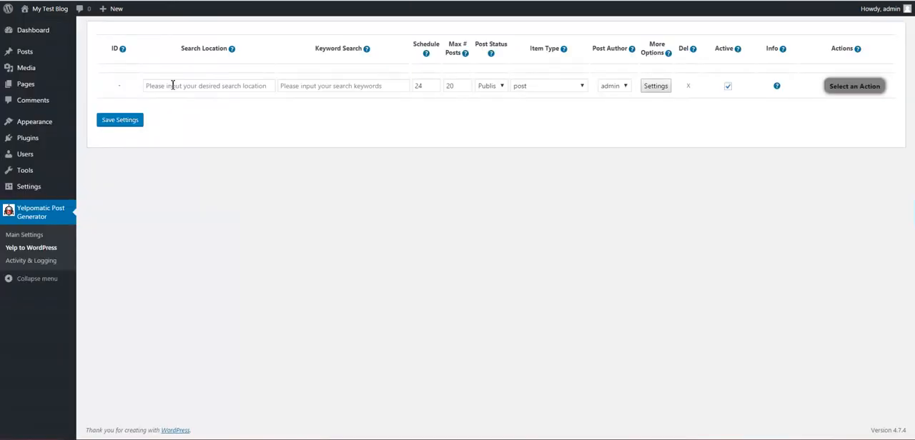
click(174, 86)
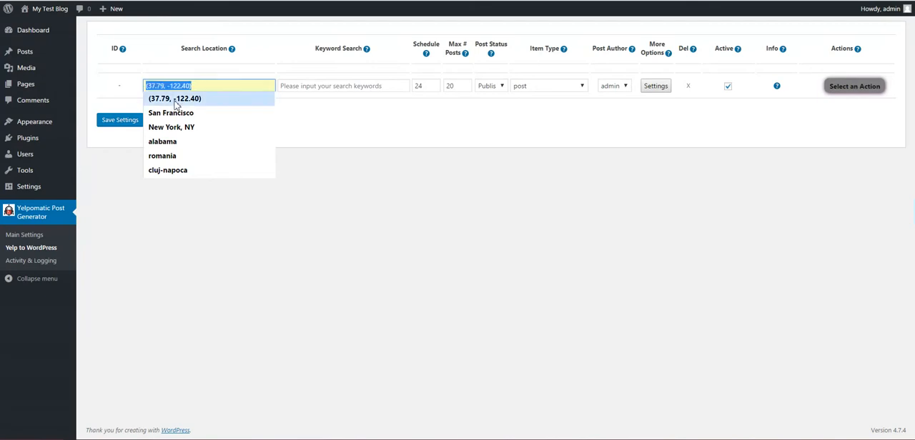
click(175, 100)
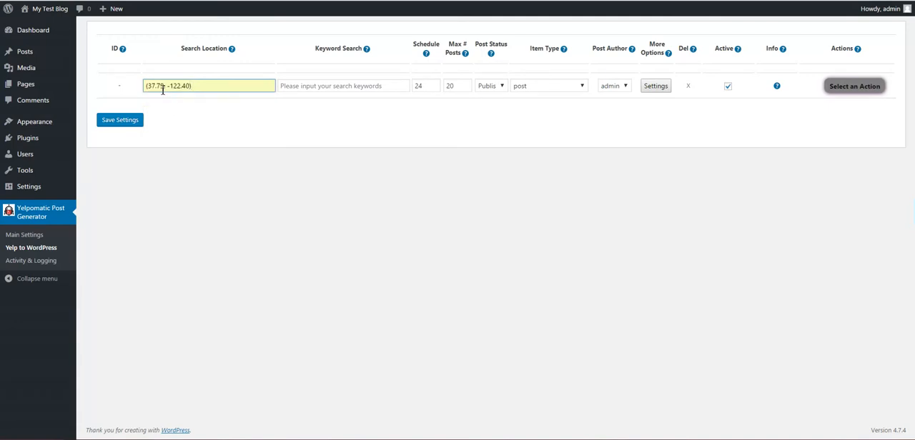
drag(156, 86, 188, 86)
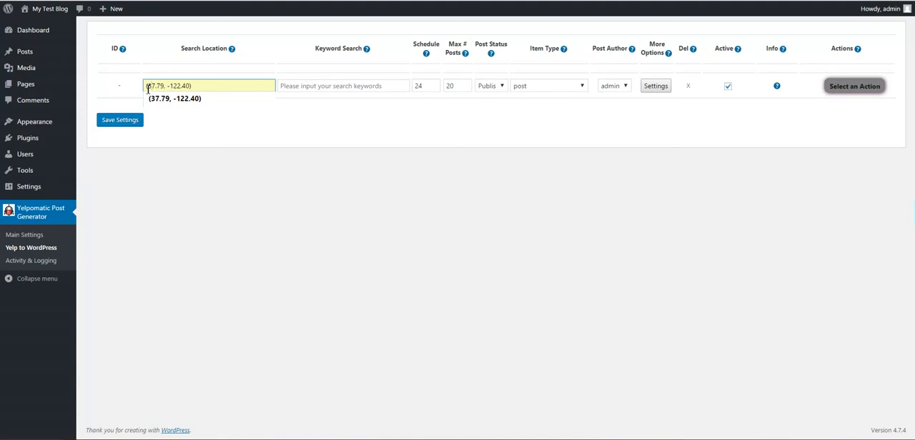
drag(191, 85, 197, 85)
click(198, 69)
- Set the rule's search keyword to chinese and its maximum number of posts to 5
click(291, 89)
text(chi)
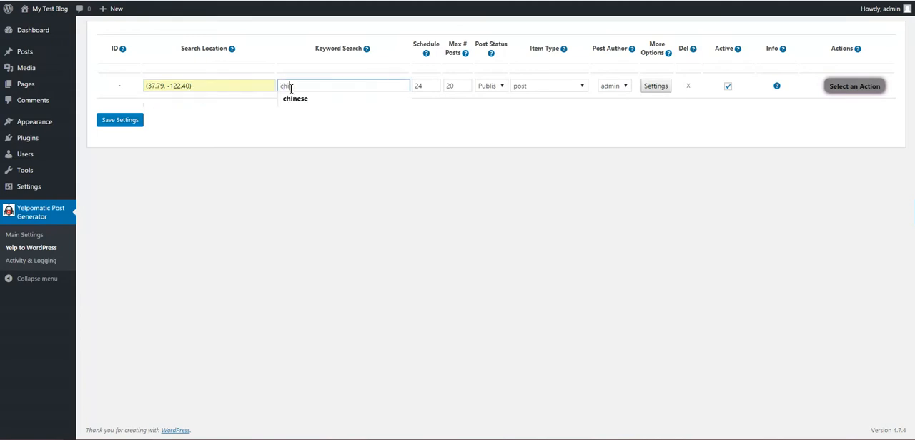
text(nese)
click(341, 136)
double_click(421, 85)
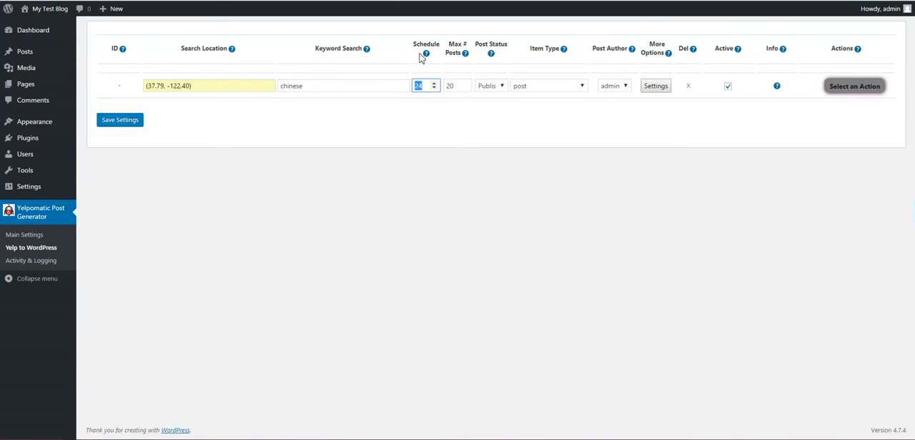
double_click(450, 87)
text(5)
- Examine the post status, item type and post author options available for the new rule
click(492, 88)
click(493, 116)
click(536, 86)
click(542, 86)
click(547, 86)
click(536, 72)
click(603, 85)
click(607, 86)
- Open the new rule's advanced settings and examine the shortcodes for the generated post title, post content and imported comments
click(654, 86)
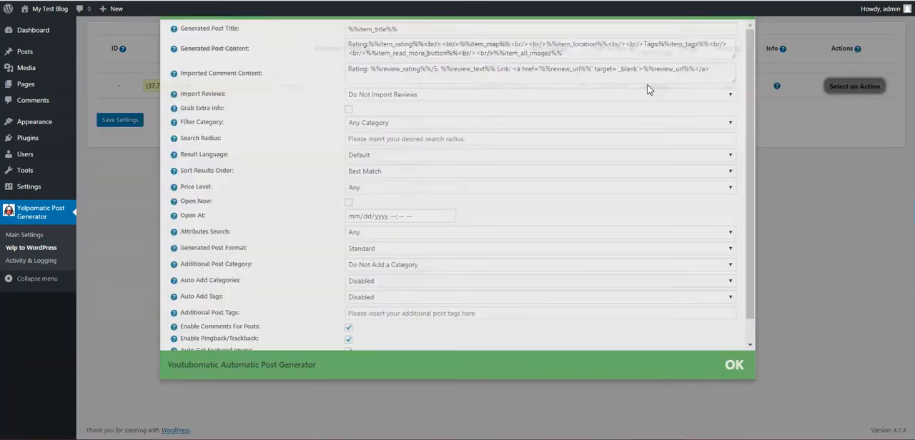
scroll(372, 262, down, 1)
scroll(372, 262, up, 1)
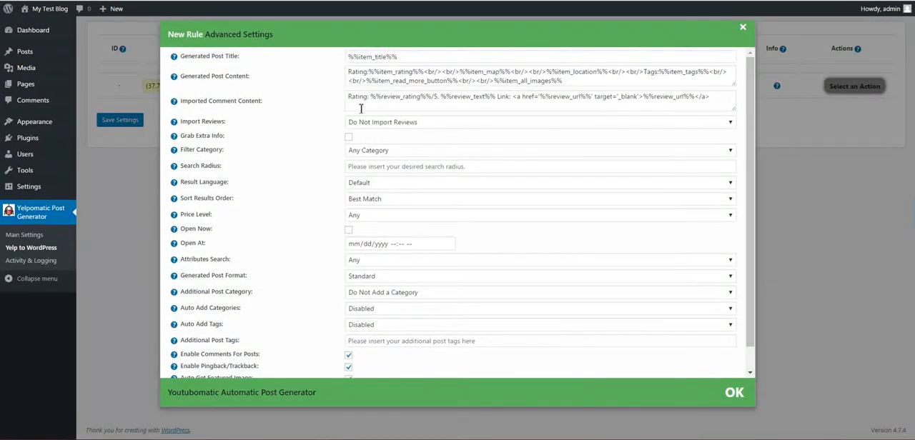
drag(412, 59, 353, 59)
mouse_move(193, 70)
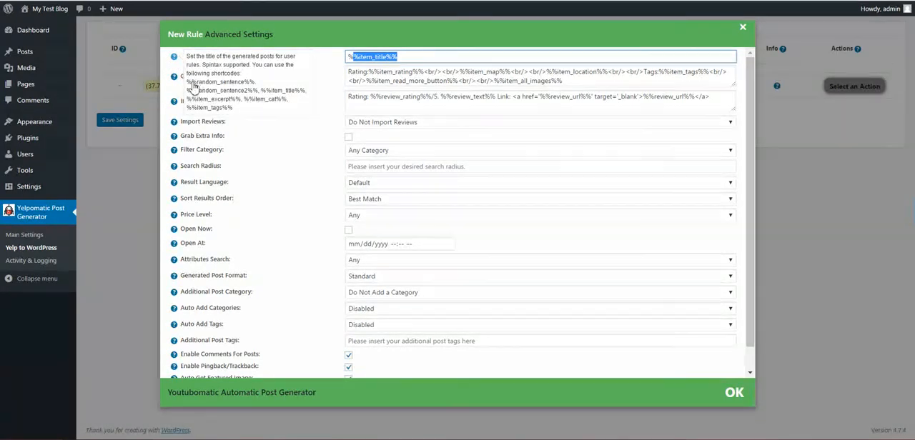
drag(347, 59, 413, 59)
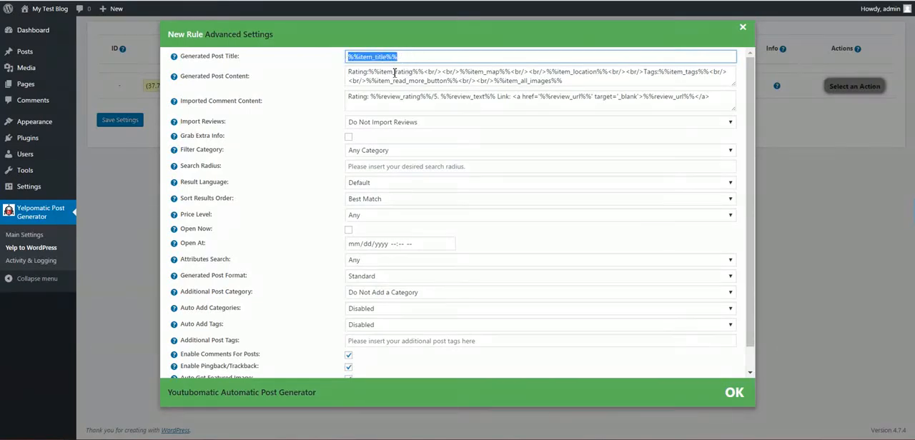
mouse_move(176, 78)
mouse_move(174, 101)
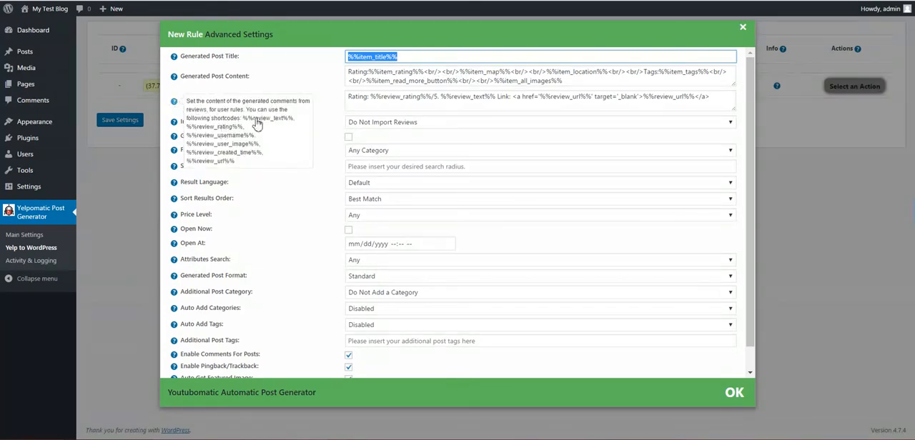
- Set the new rule to import 3 reviews and enable grabbing extra info
drag(241, 118, 248, 164)
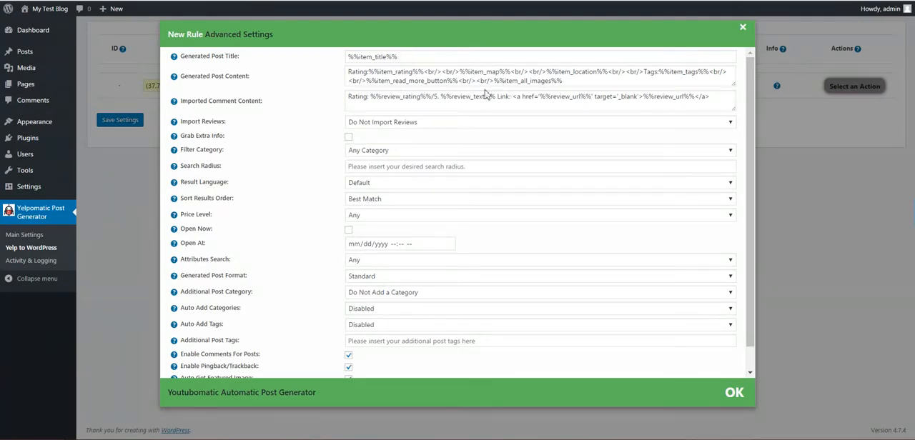
drag(205, 122, 218, 121)
click(356, 122)
click(359, 165)
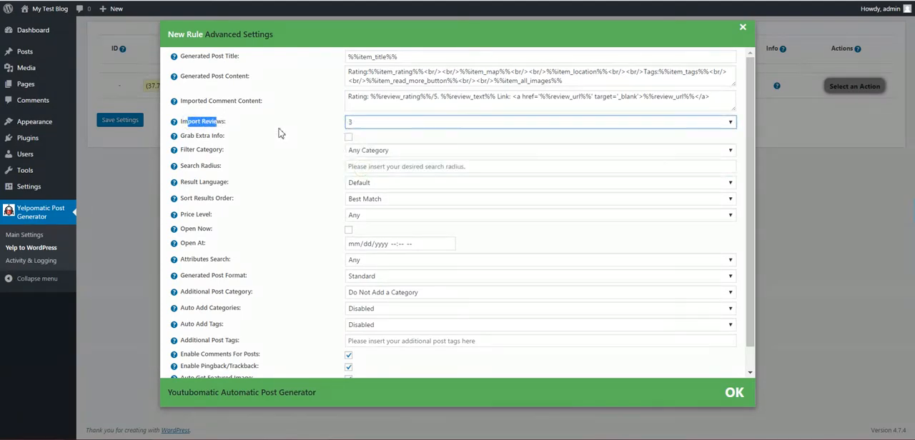
drag(197, 137, 206, 136)
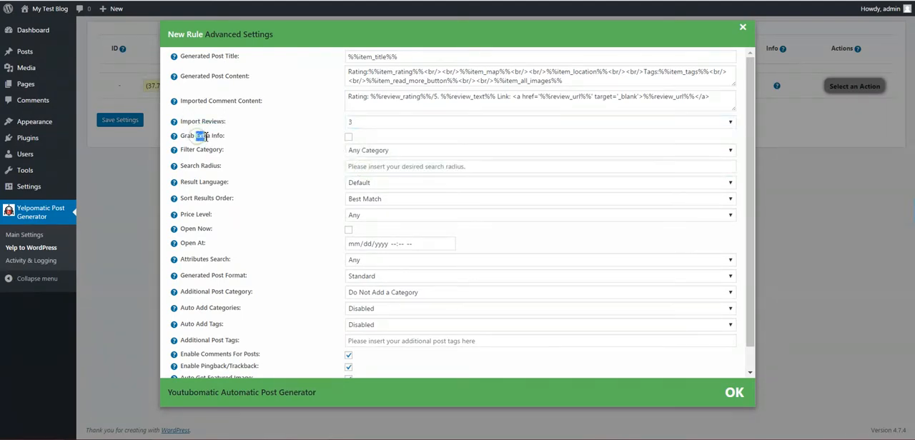
click(348, 137)
- Examine the categories available for filtering the rule's results, keeping Any Category
click(200, 150)
double_click(210, 150)
click(284, 157)
click(357, 152)
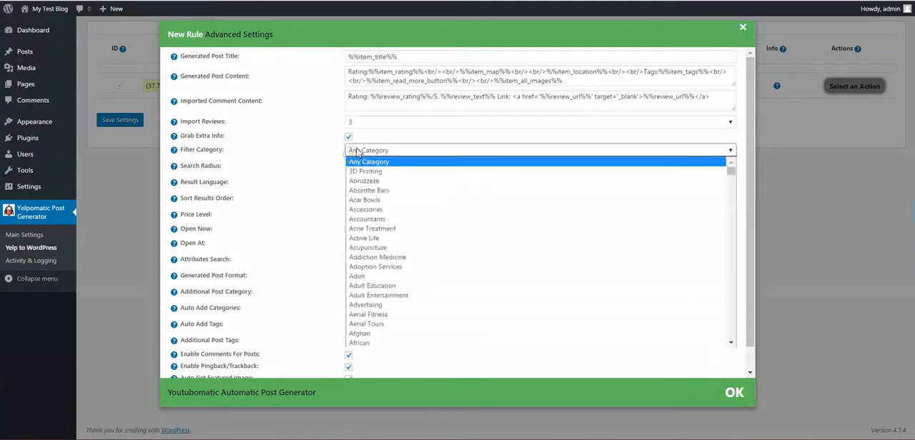
scroll(366, 281, down, 3)
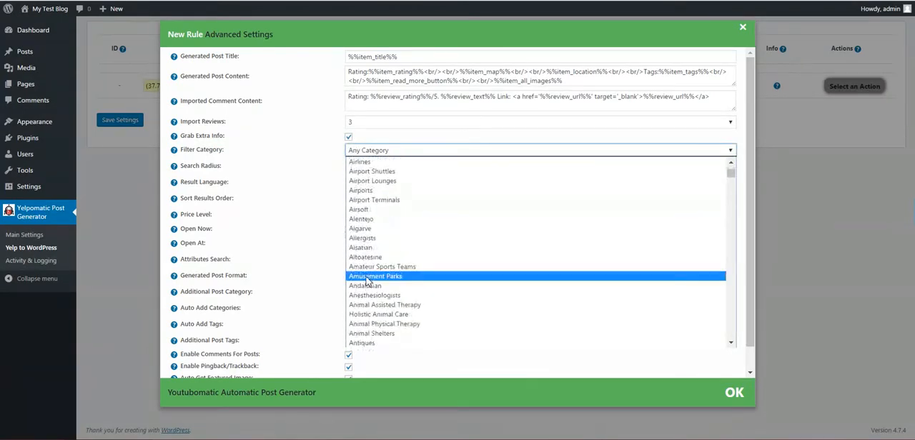
scroll(367, 280, up, 3)
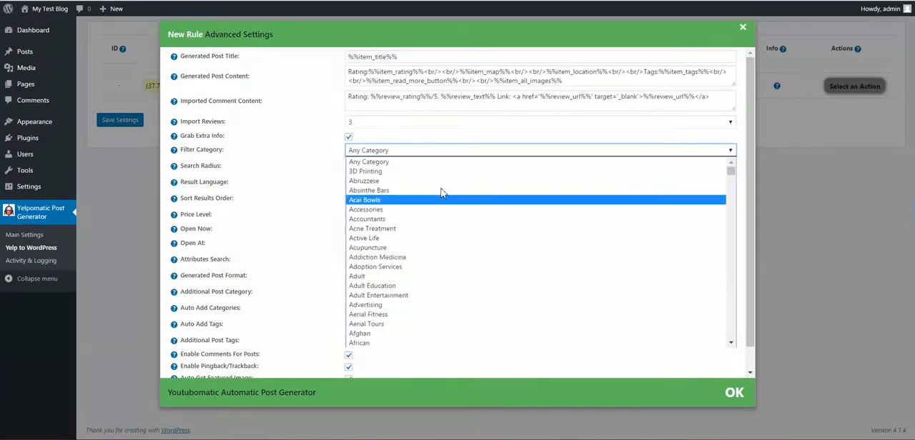
mouse_move(730, 173)
mouse_down()
mouse_move(732, 354)
mouse_move(732, 240)
mouse_move(746, 165)
mouse_up()
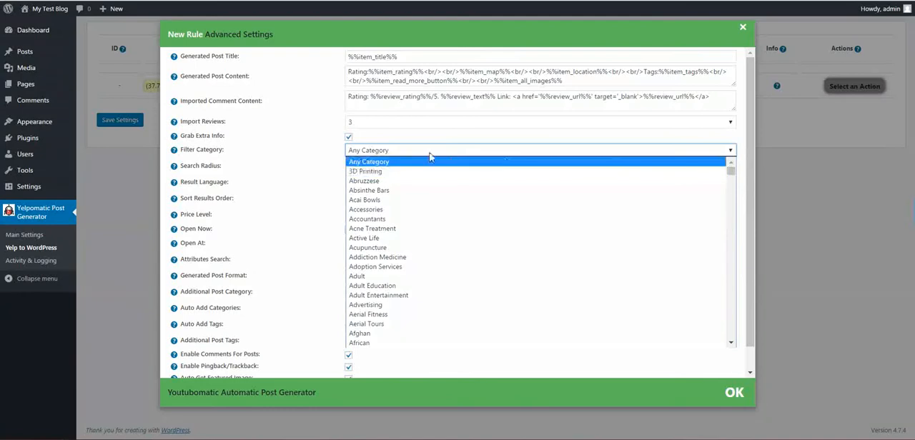
click(387, 163)
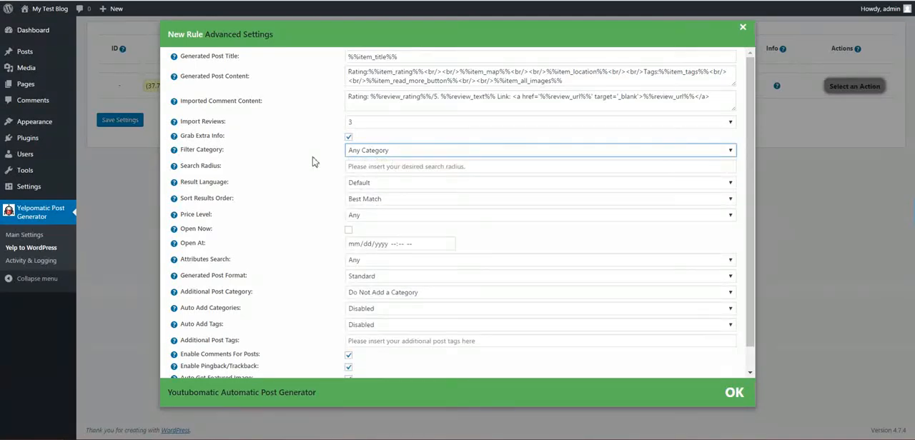
- Examine the search radius help and the available result languages for the rule
click(361, 167)
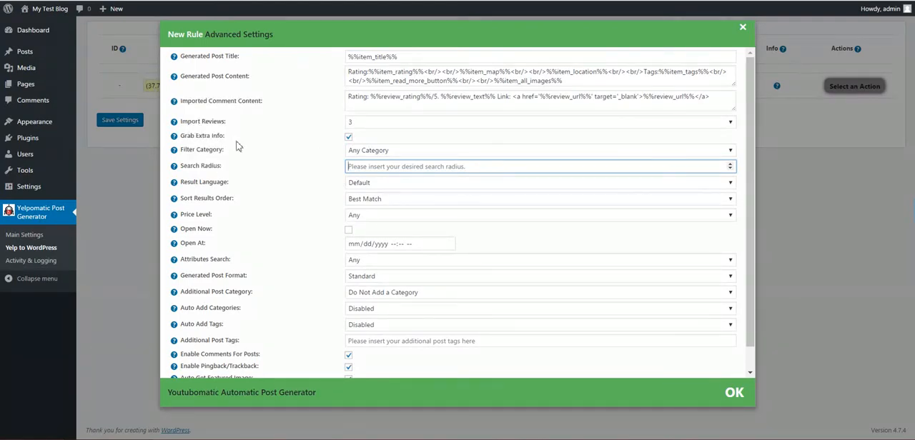
mouse_move(174, 167)
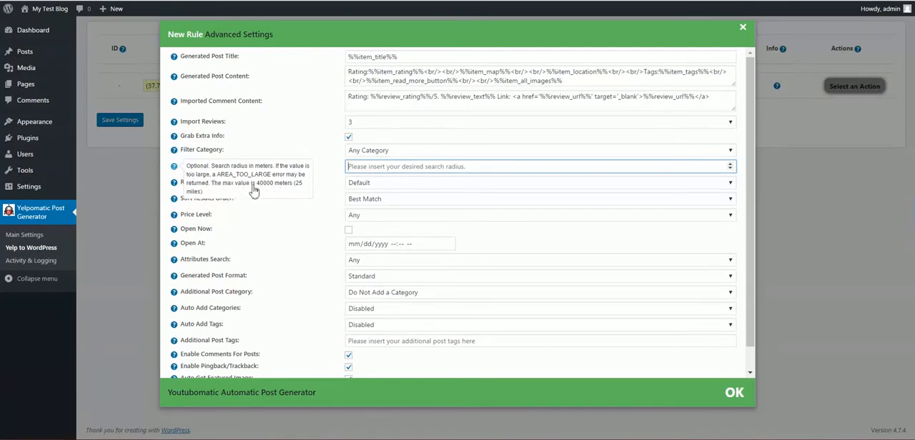
double_click(281, 185)
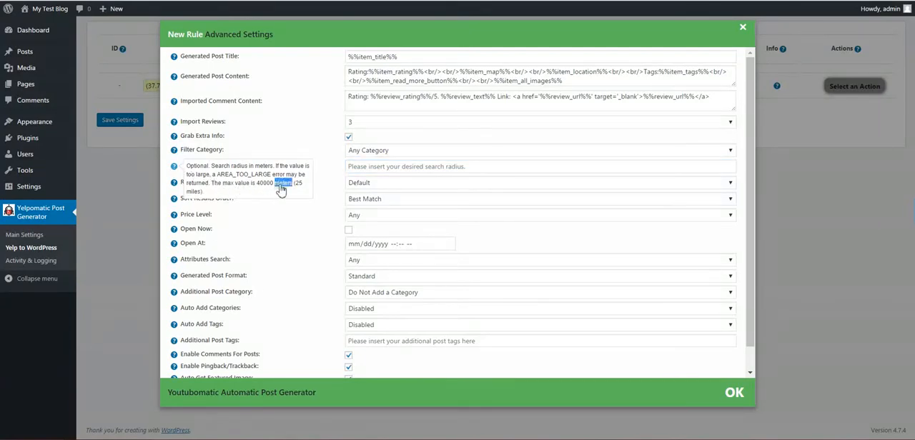
click(353, 188)
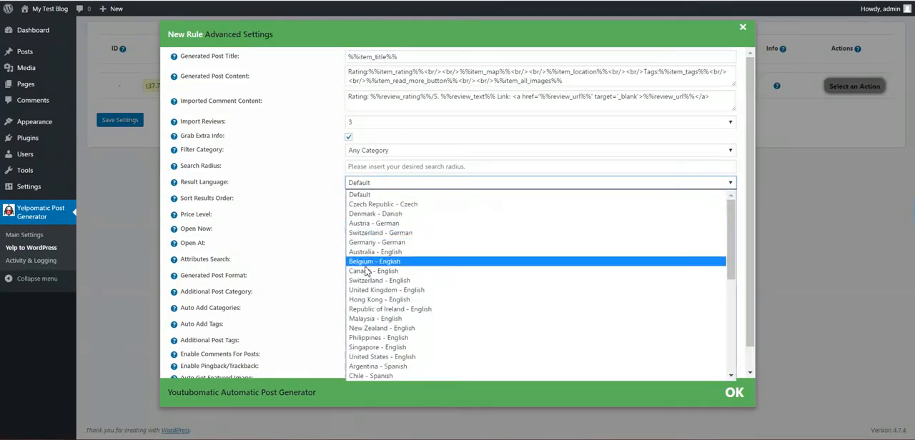
scroll(361, 264, down, 3)
scroll(365, 270, up, 2)
scroll(365, 268, up, 5)
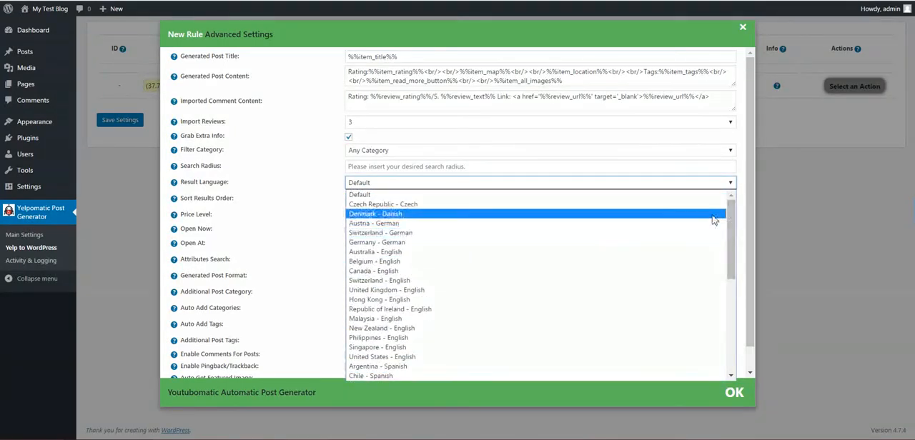
mouse_move(731, 218)
mouse_down()
mouse_move(744, 338)
mouse_move(734, 197)
mouse_move(736, 313)
mouse_move(761, 280)
mouse_move(736, 208)
mouse_up()
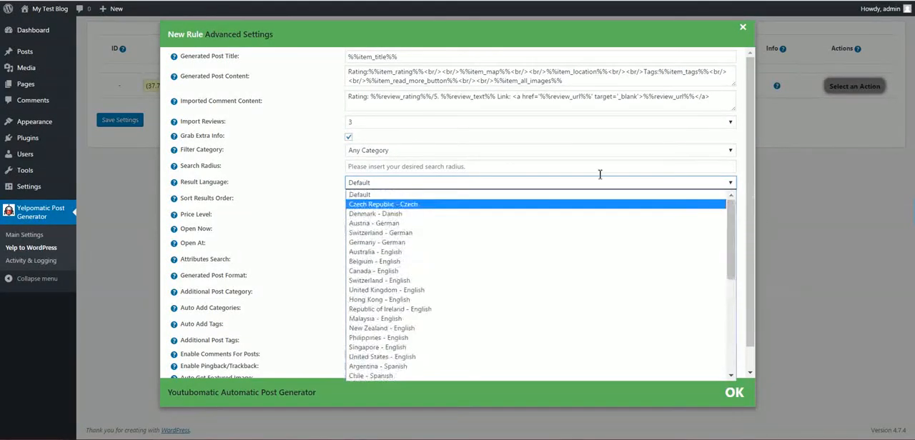
click(302, 180)
- Examine the rule's options for sort order, price level and opening date and time
drag(191, 199, 221, 201)
click(364, 200)
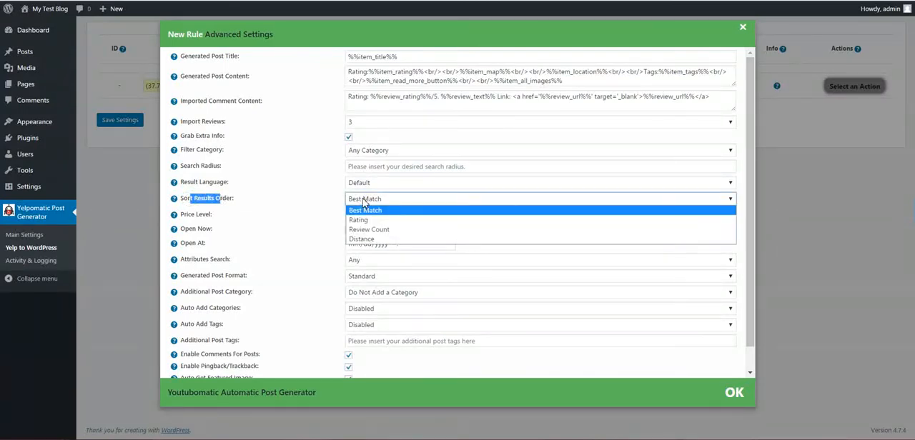
click(326, 205)
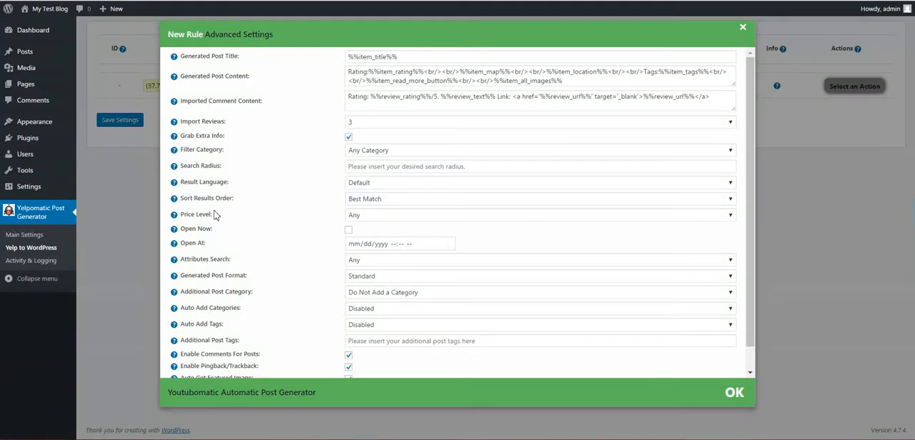
click(354, 216)
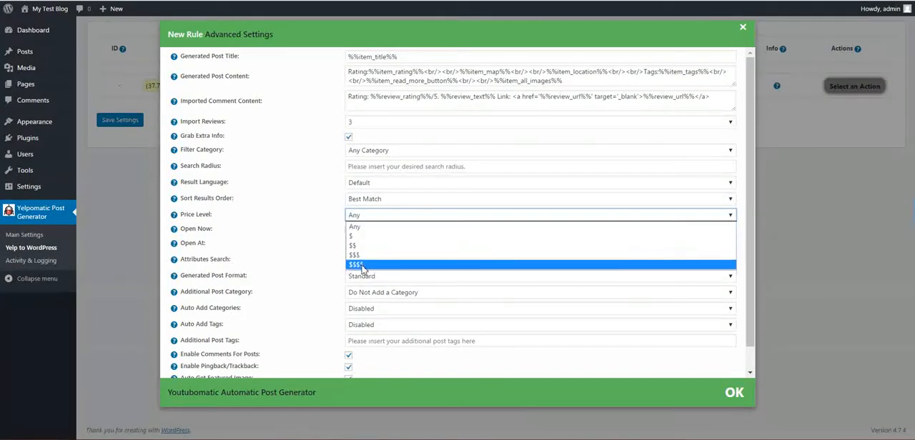
click(306, 223)
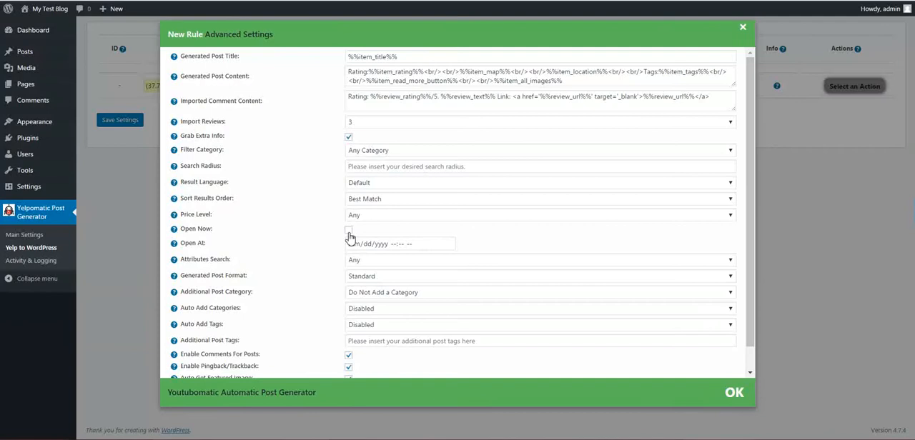
click(448, 244)
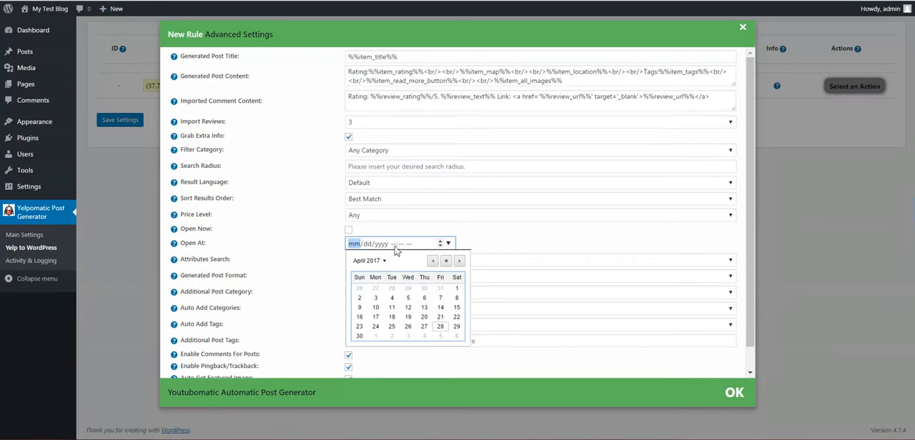
click(300, 243)
- Examine the options for attributes search, generated post format and additional post category
scroll(300, 243, down, 1)
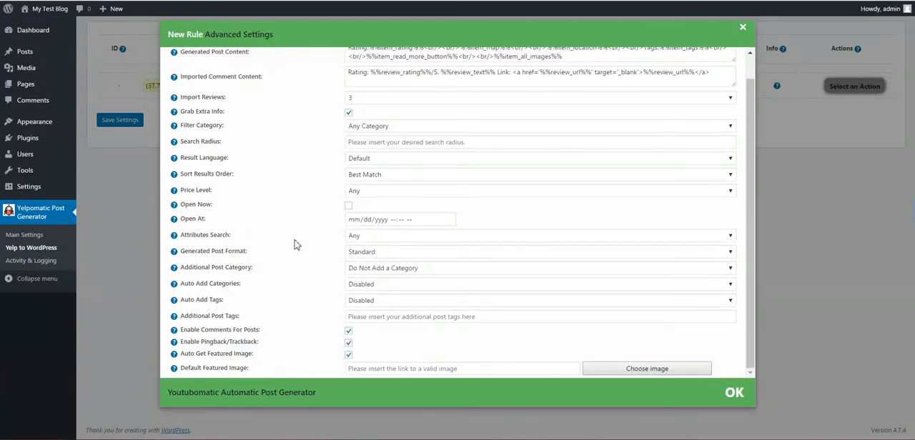
click(361, 238)
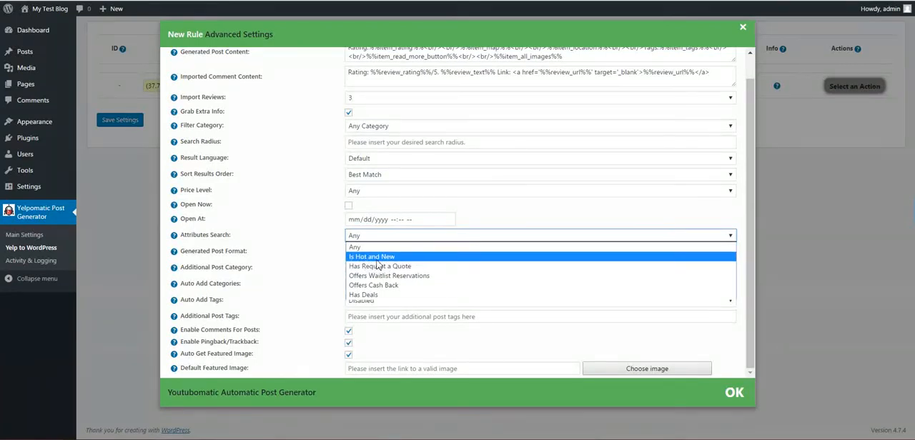
click(298, 248)
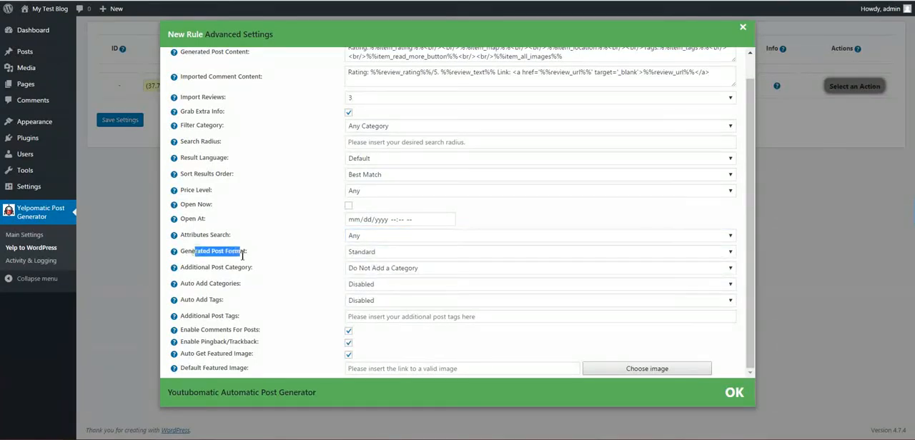
click(347, 254)
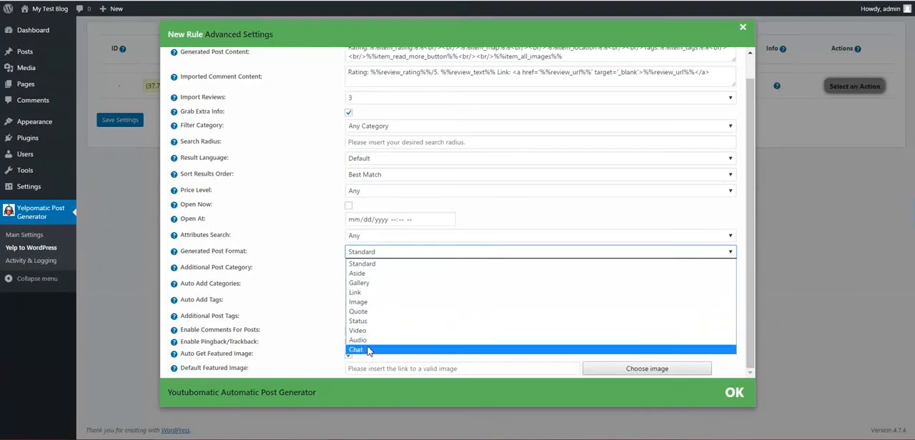
click(314, 264)
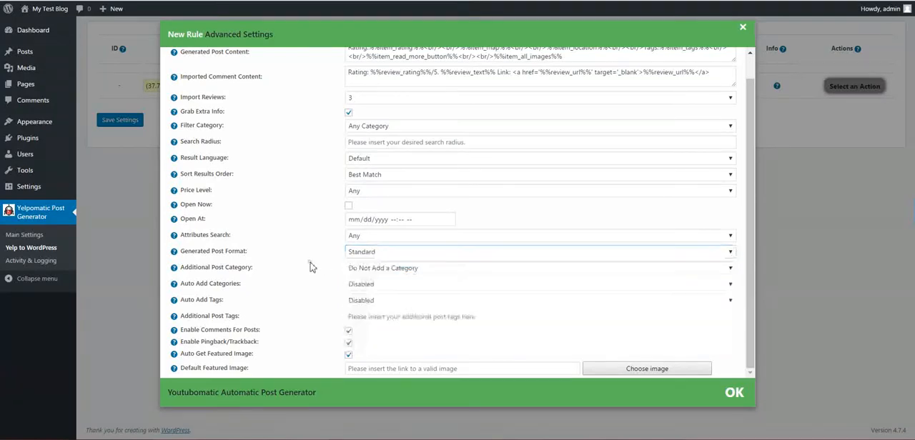
click(354, 270)
click(301, 260)
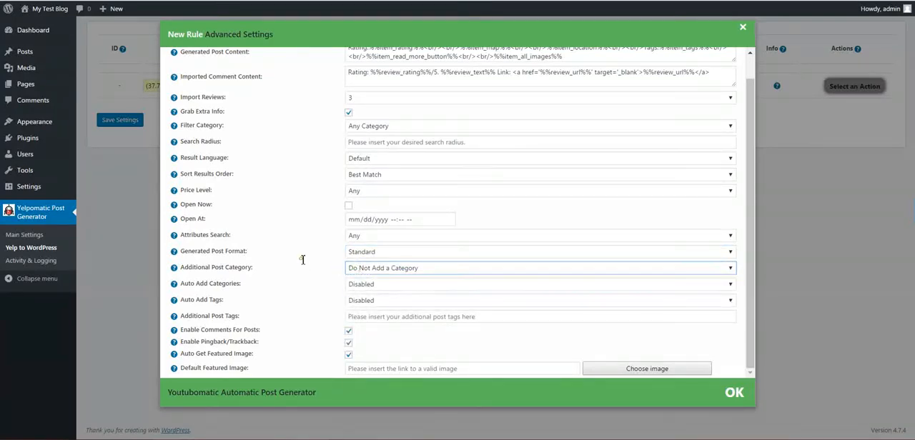
- Examine the options for automatically adding categories and tags to generated posts
click(361, 286)
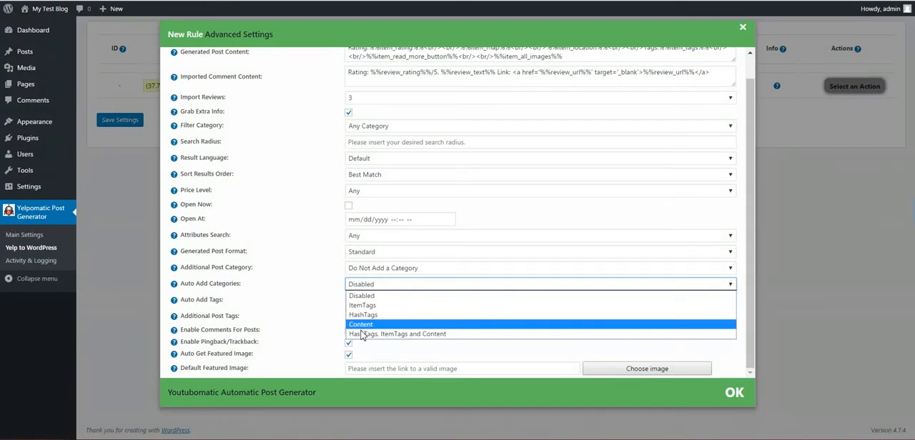
click(306, 312)
click(366, 307)
click(315, 311)
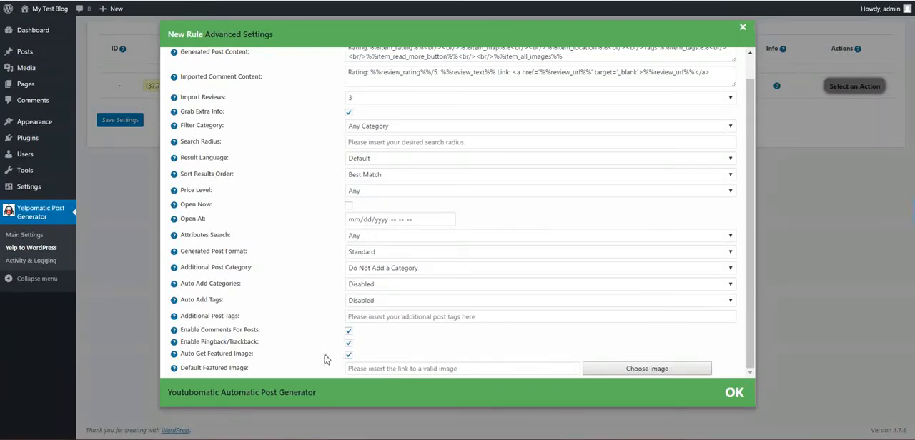
- Leave the default featured image empty, accept the advanced settings and save the new rule
click(354, 369)
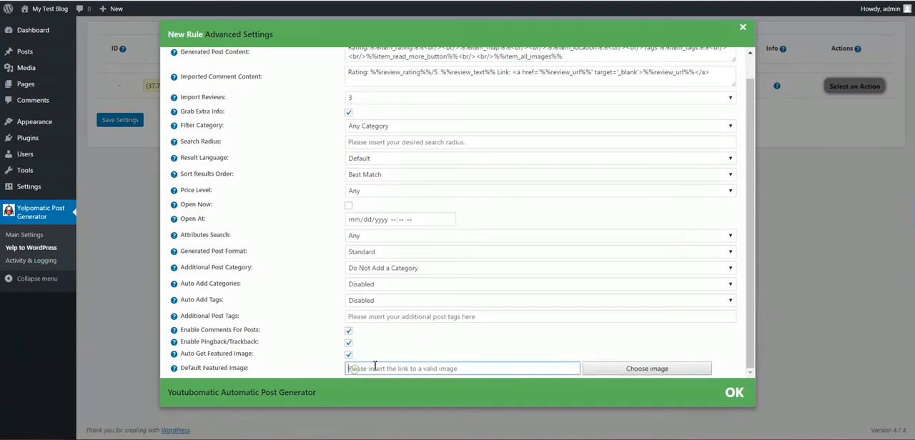
click(731, 394)
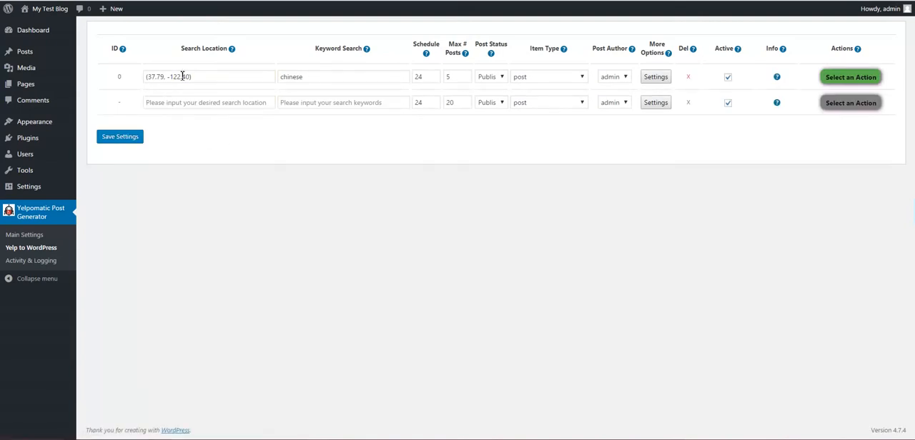
- Run the saved rule for the keyword chinese immediately
click(839, 80)
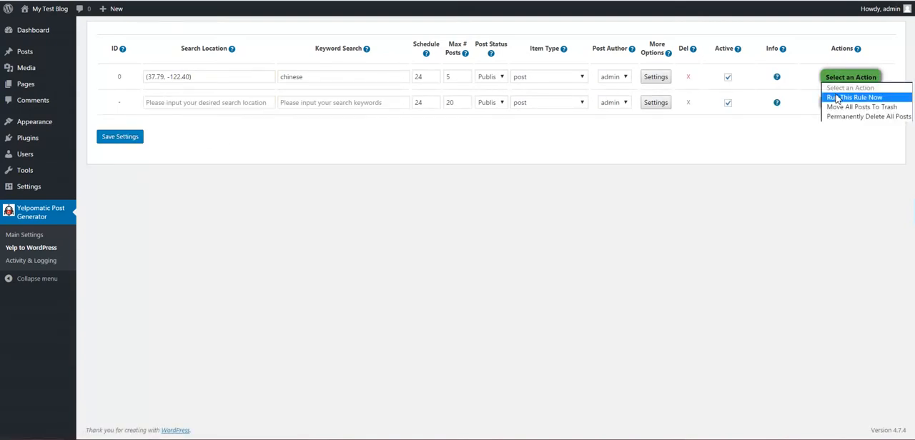
click(839, 93)
click(500, 42)
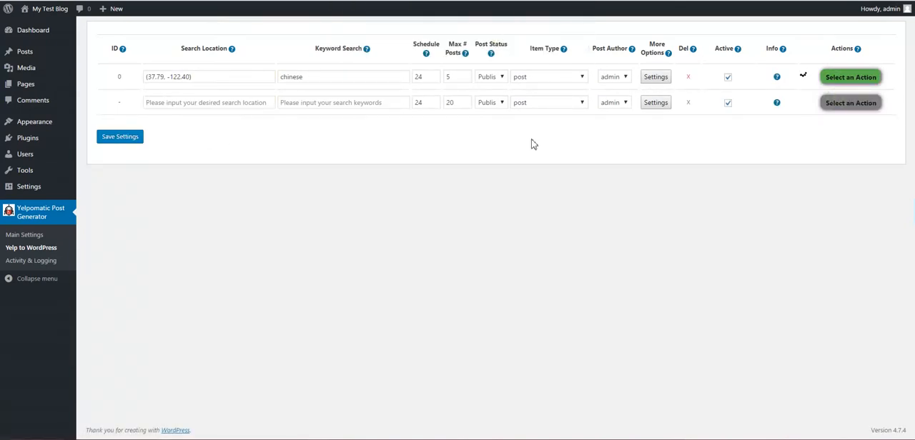
- Open the plugin's activity log and examine the error code recorded for the rule run
click(28, 261)
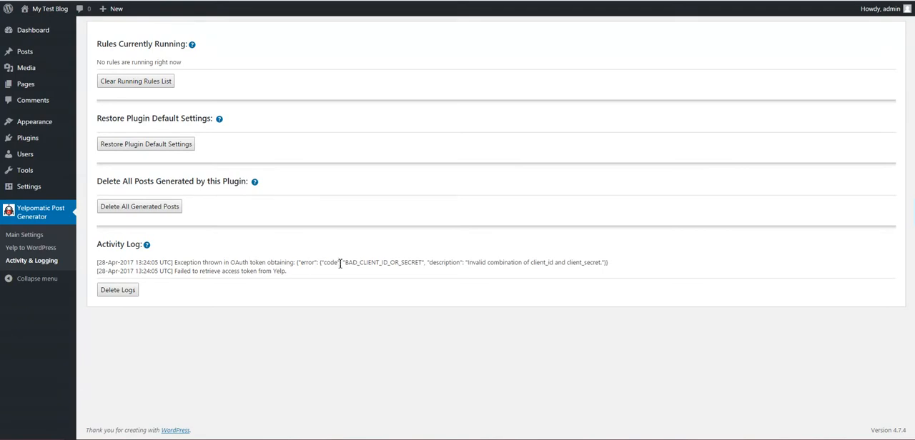
double_click(362, 262)
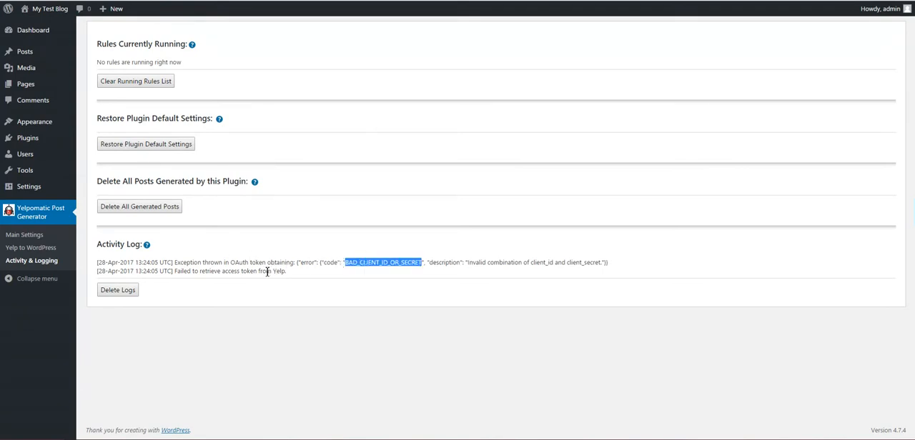
- Replace the Yelp App ID in the plugin's main settings with the client ID copied from the Yelp Fusion app page
click(24, 235)
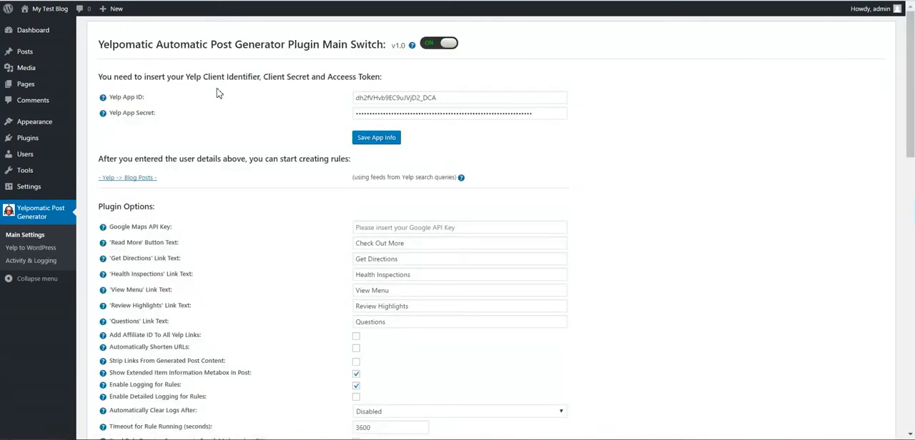
click(229, 1)
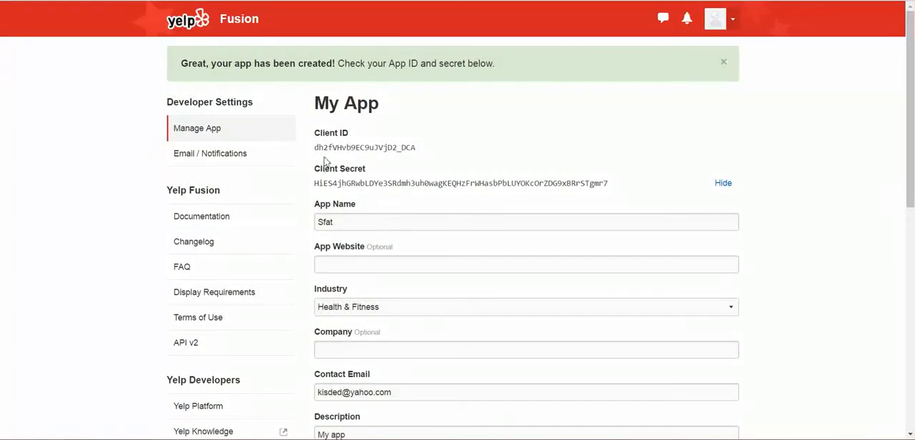
mouse_move(420, 152)
mouse_down()
mouse_move(315, 148)
mouse_move(412, 145)
mouse_up()
key(ctrl+c)
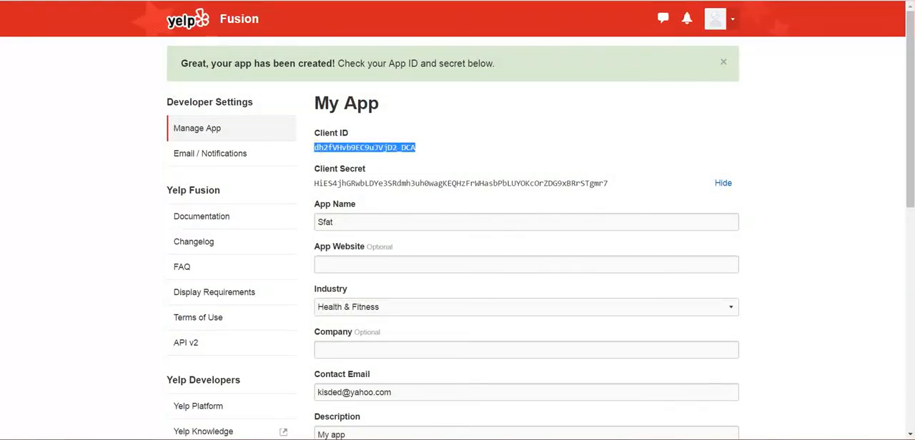
click(143, 1)
click(379, 96)
key(ctrl+a)
key(ctrl+v)
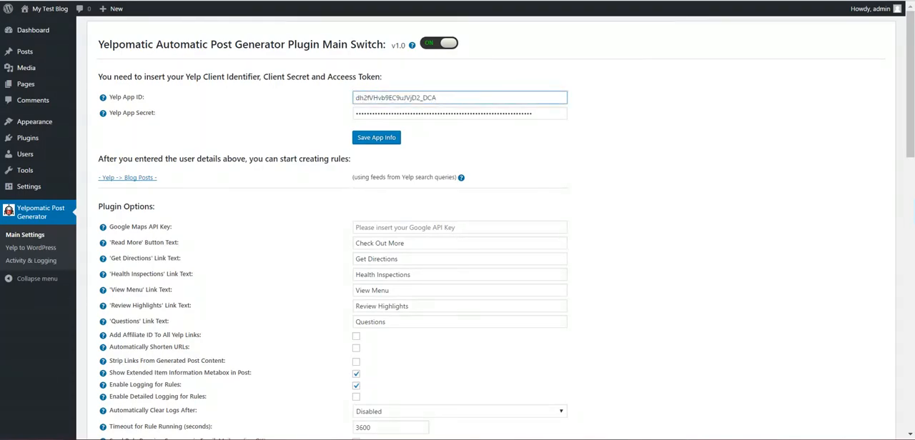
- Copy the client secret from the Yelp Fusion page into the Yelp App Secret field and save the app info
click(286, 1)
drag(610, 186, 313, 183)
key(ctrl+c)
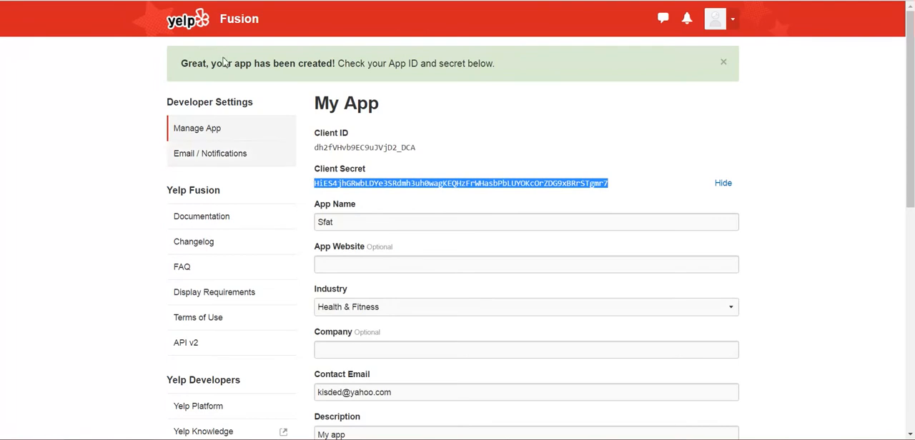
click(143, 1)
click(398, 115)
key(ctrl+v)
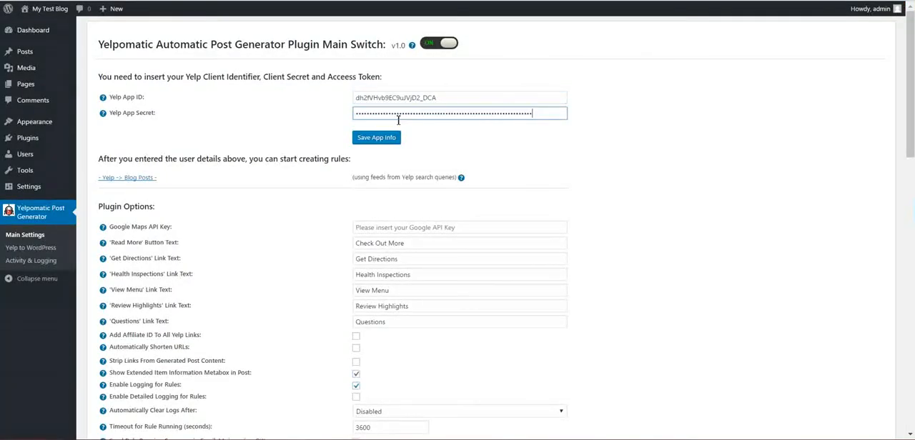
click(376, 138)
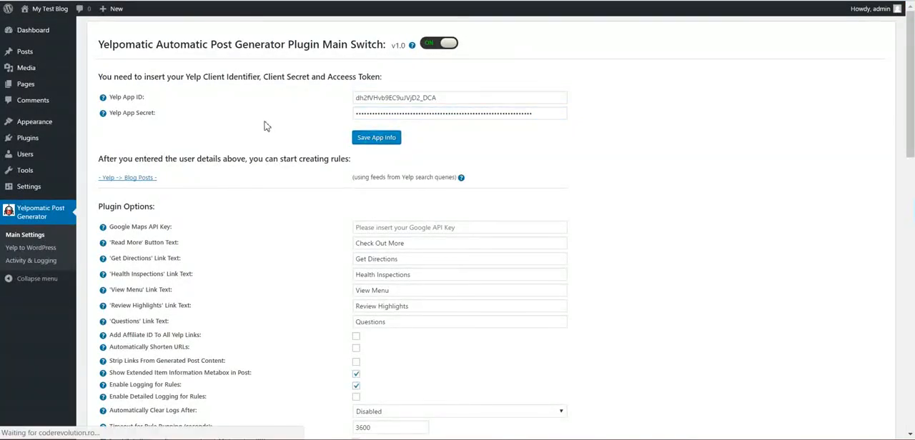
- Try to run the chinese rule again from the Yelp to WordPress rules list
click(47, 248)
click(830, 78)
click(854, 97)
click(514, 45)
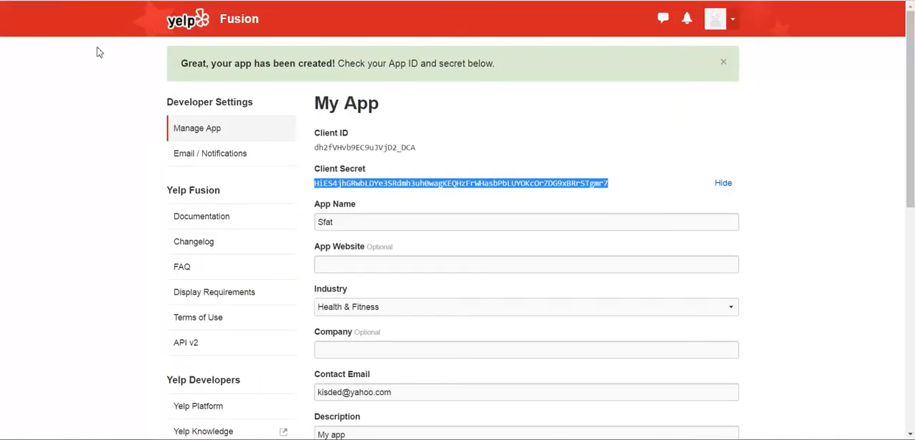
- Reload the Yelp app page, reveal and copy the client secret, and paste it into the plugin's Yelp App Secret field
key(F5)
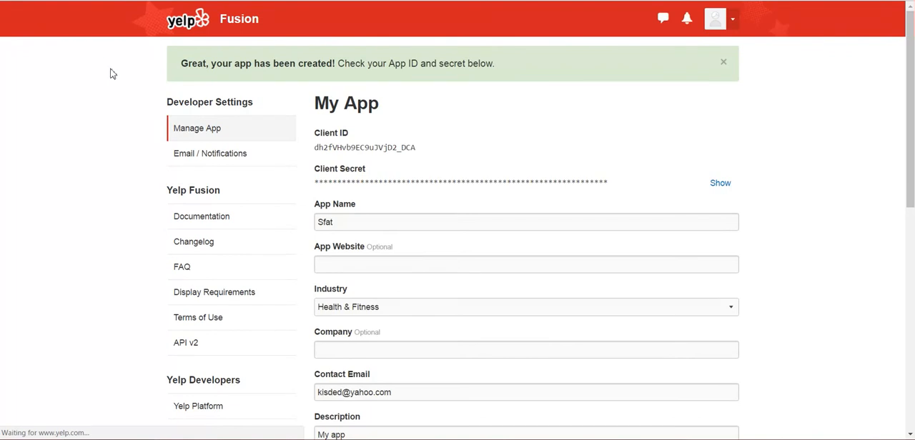
click(719, 183)
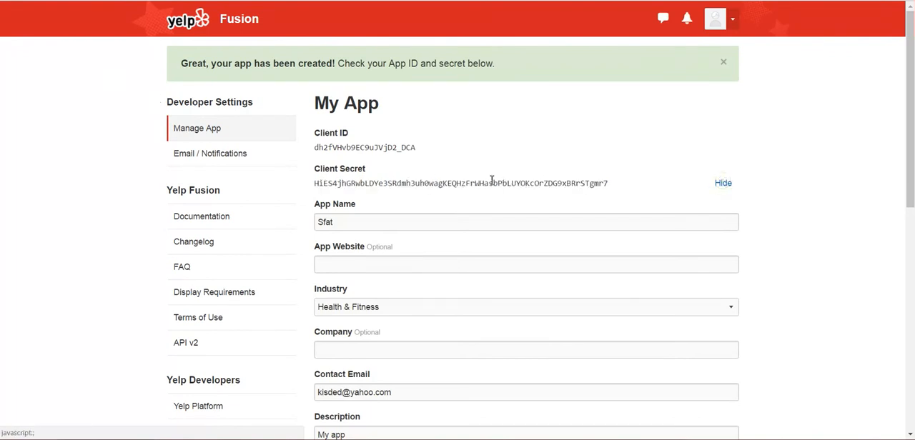
double_click(435, 184)
click(161, 2)
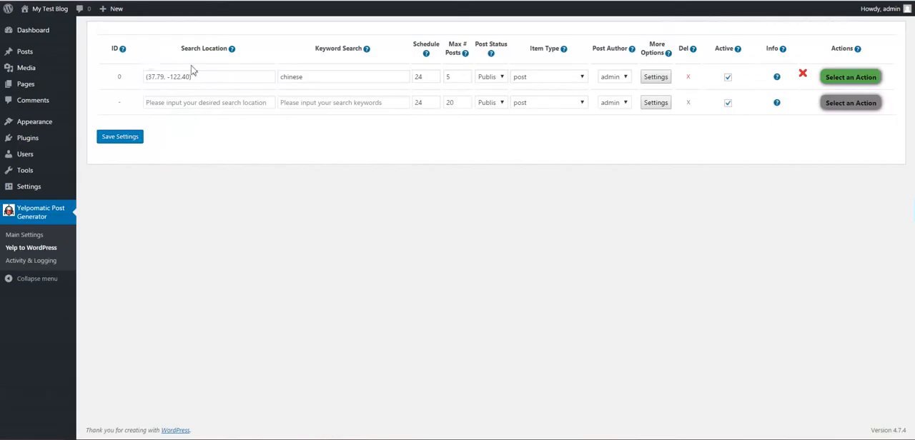
click(22, 236)
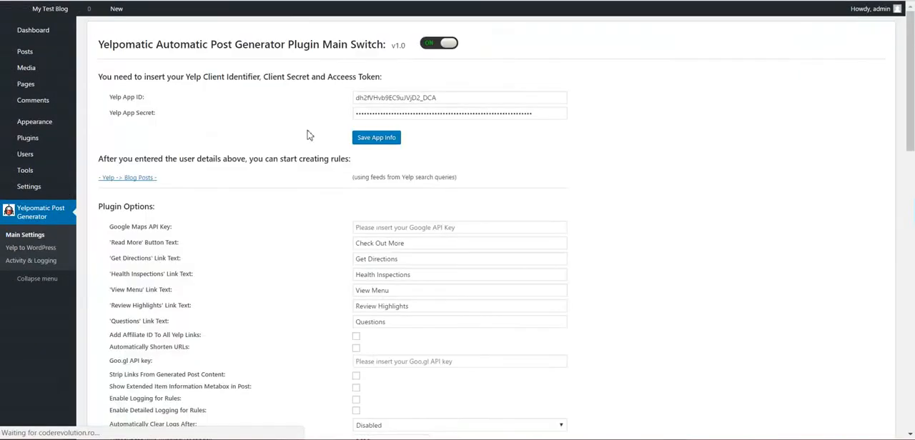
double_click(388, 115)
key(ctrl+v)
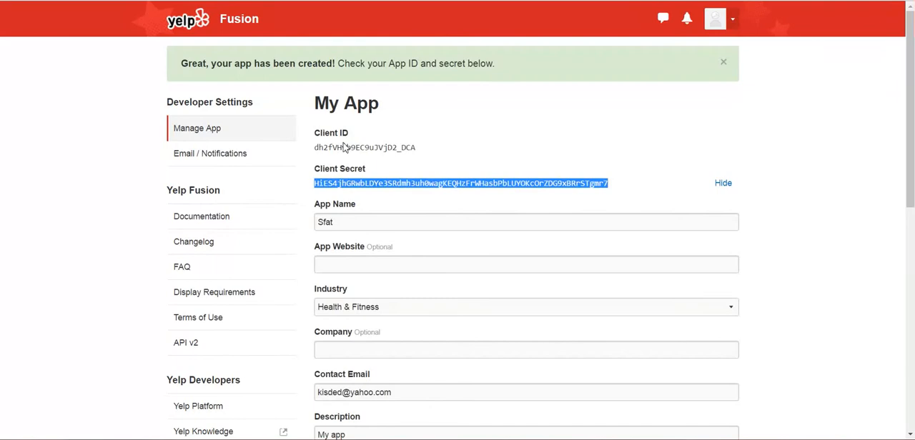
- Copy the client ID from the Yelp app page again, overwrite the Yelp App ID with it and save the app info
double_click(344, 133)
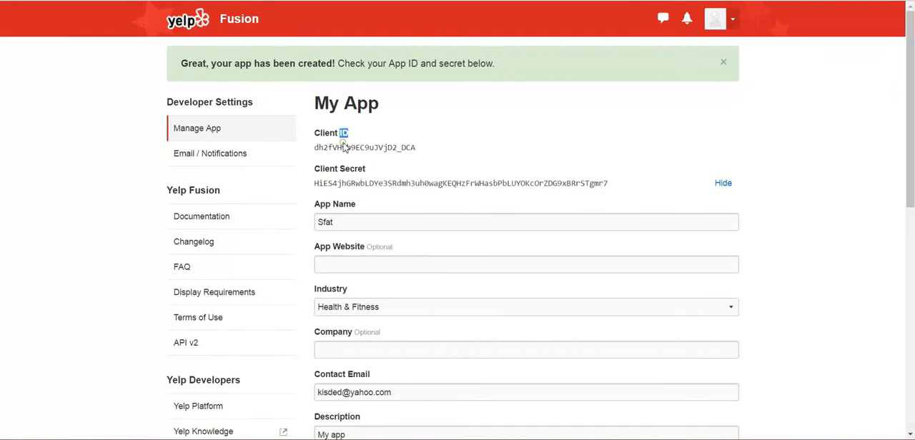
double_click(339, 148)
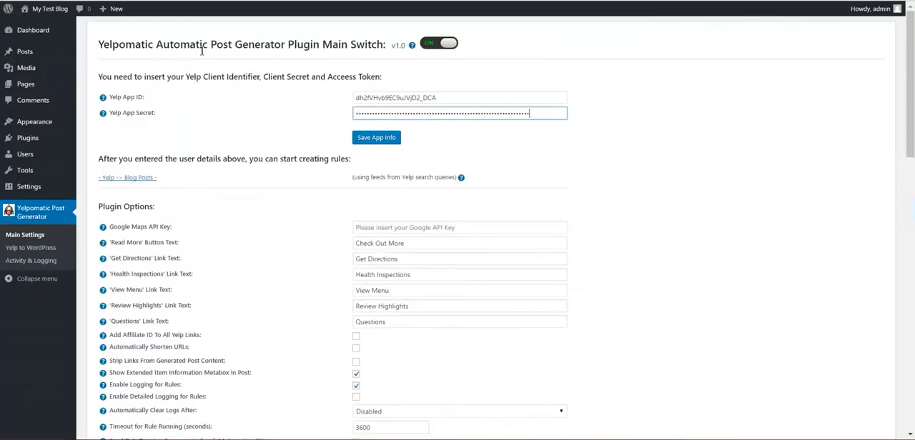
click(443, 97)
key(ctrl+a)
key(ctrl+v)
click(365, 138)
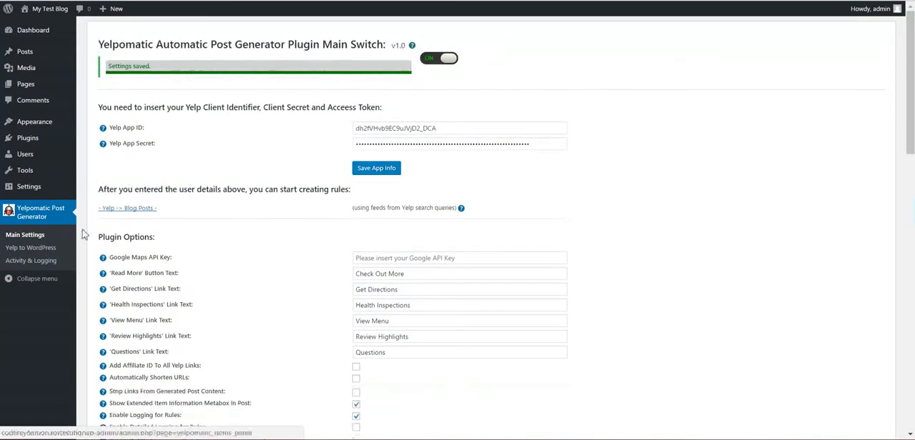
- Run the chinese rule immediately from the rules list and confirm the run
click(40, 249)
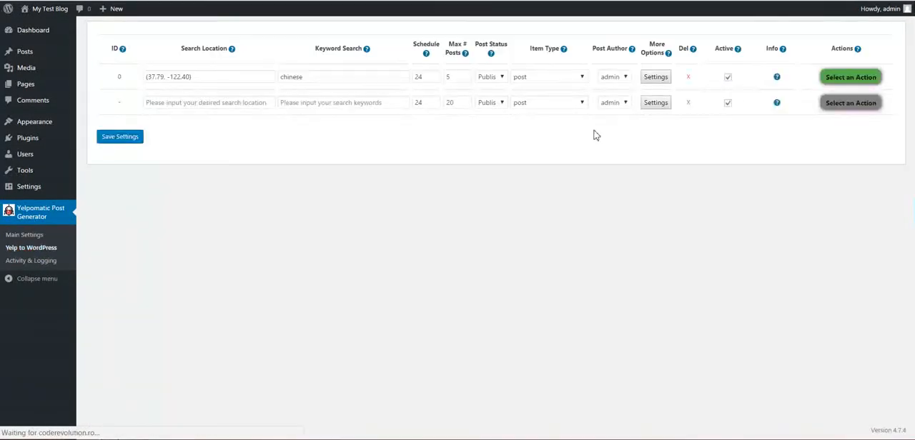
click(851, 77)
click(844, 93)
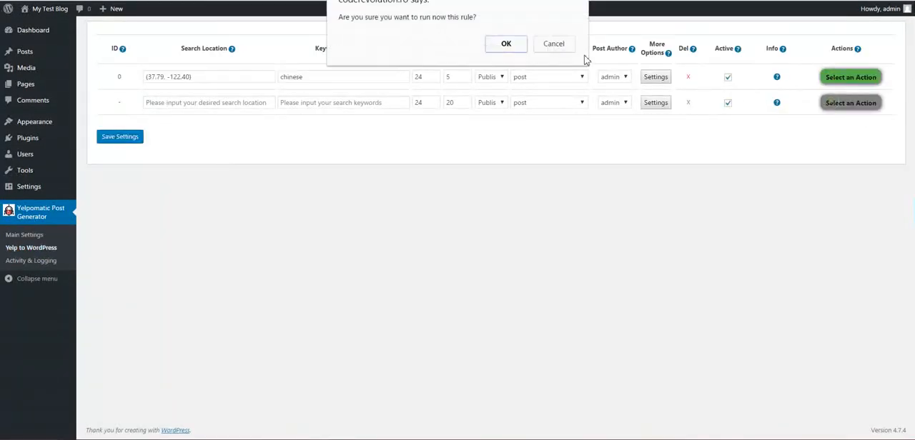
click(506, 44)
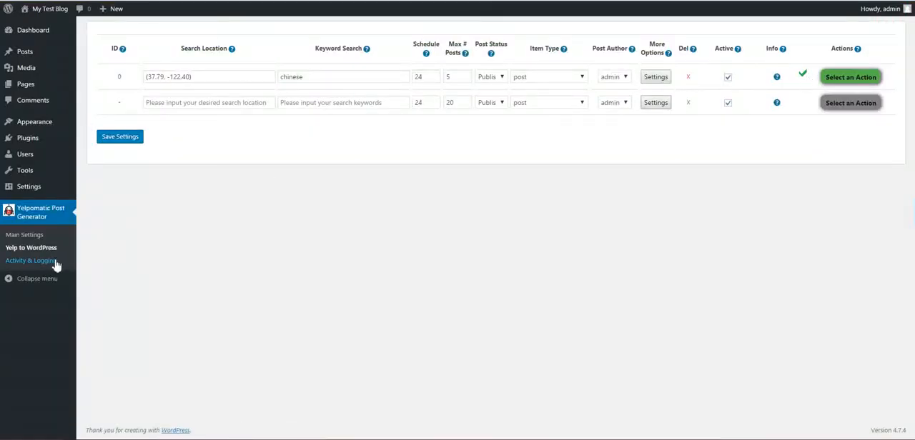
- Check the activity log for credential errors and review the app credentials in the plugin's main settings
click(55, 265)
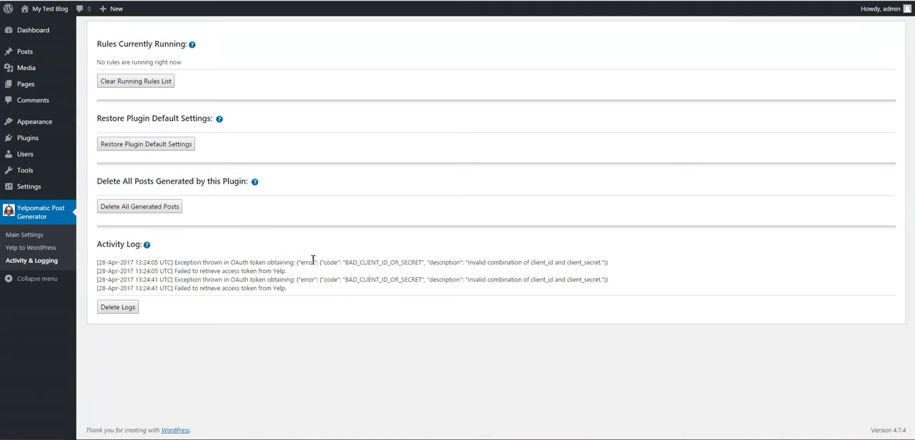
drag(344, 262, 425, 263)
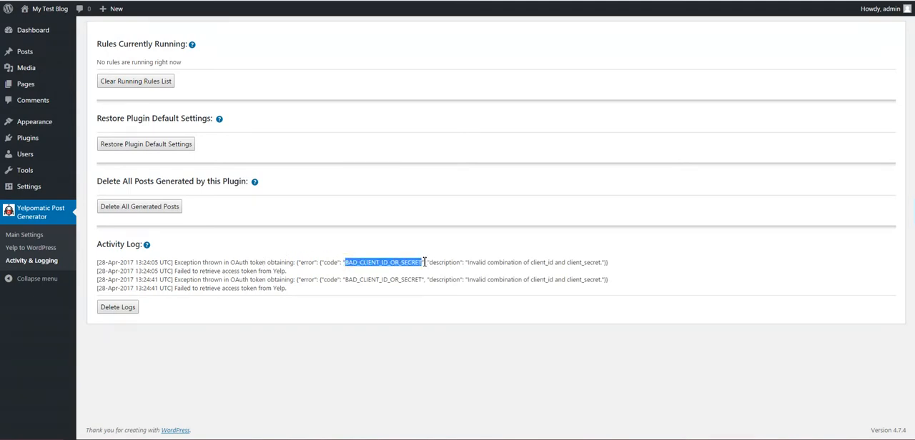
click(24, 235)
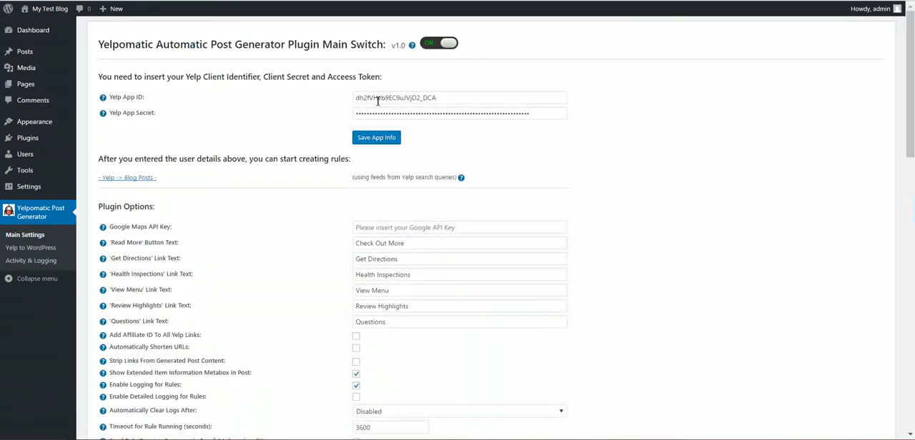
click(19, 246)
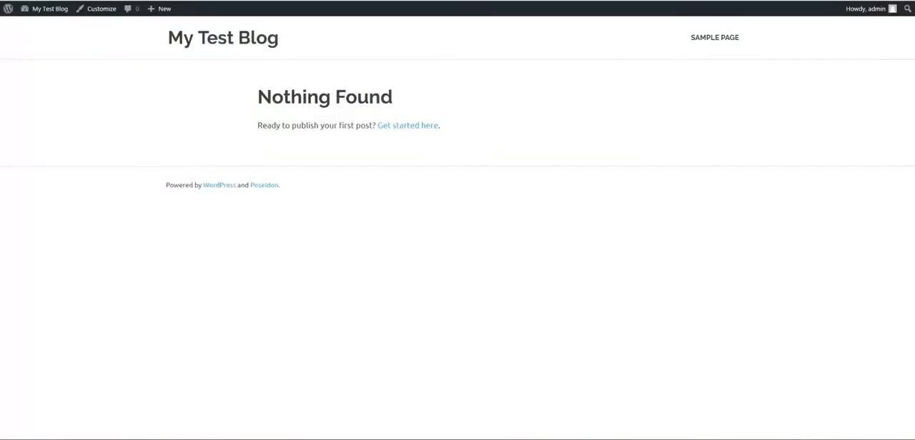
- Refresh the blog's front page, look through the generated posts and open the Hakkasan post
key(F5)
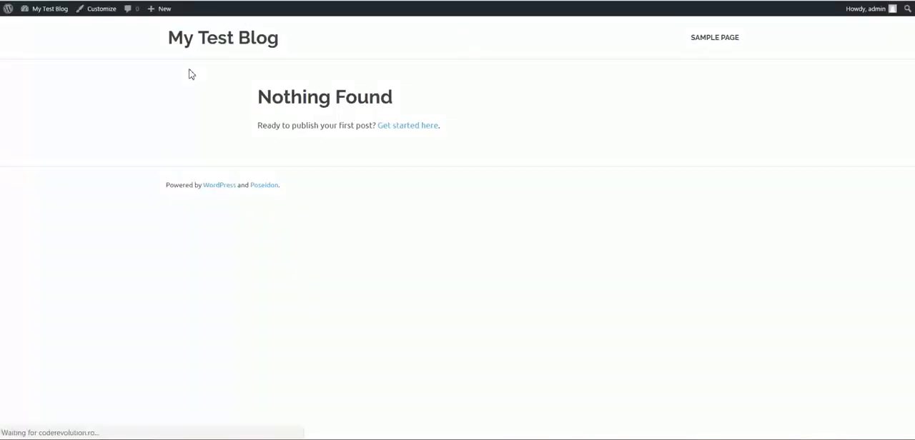
scroll(215, 166, down, 2)
scroll(213, 166, down, 4)
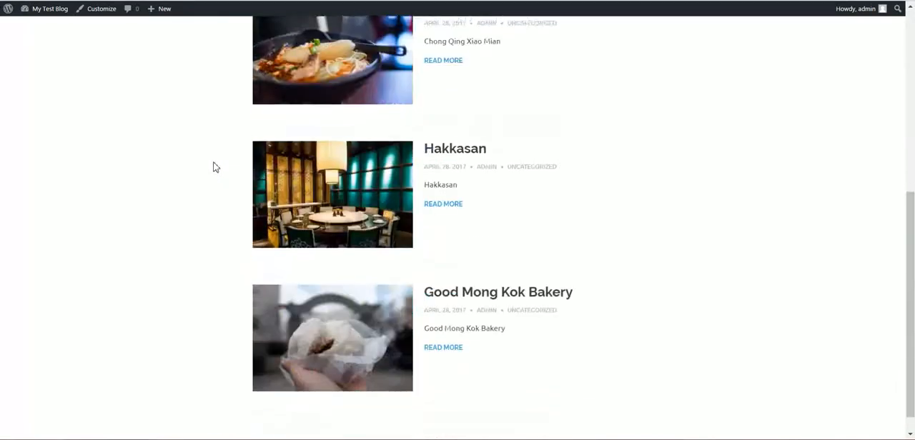
scroll(213, 166, up, 1)
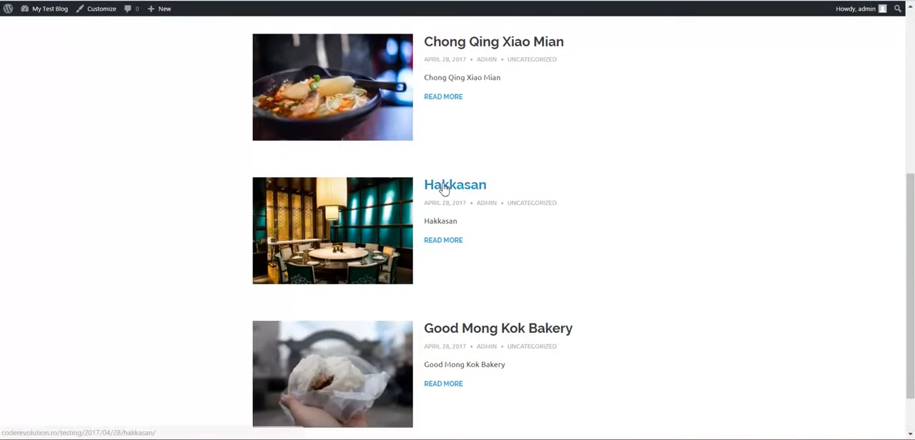
click(438, 186)
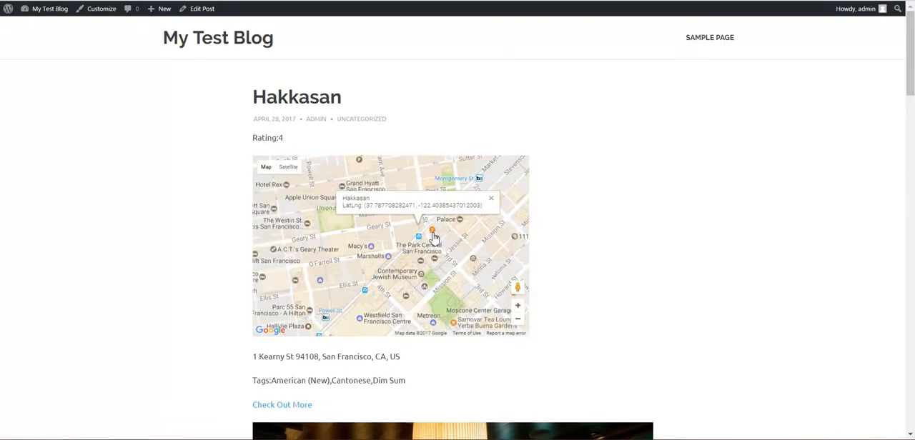
- Examine the generated Hakkasan post's rating, map, address, tags, photos and imported review comments
scroll(643, 246, down, 3)
scroll(670, 246, down, 12)
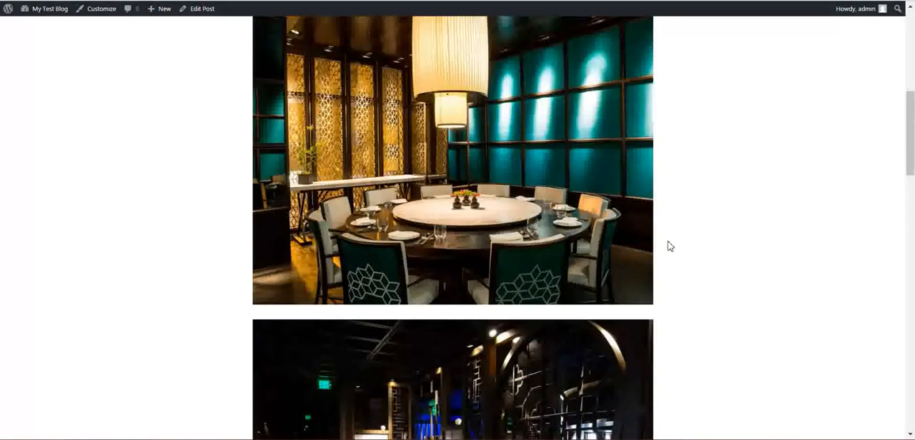
scroll(651, 248, down, 7)
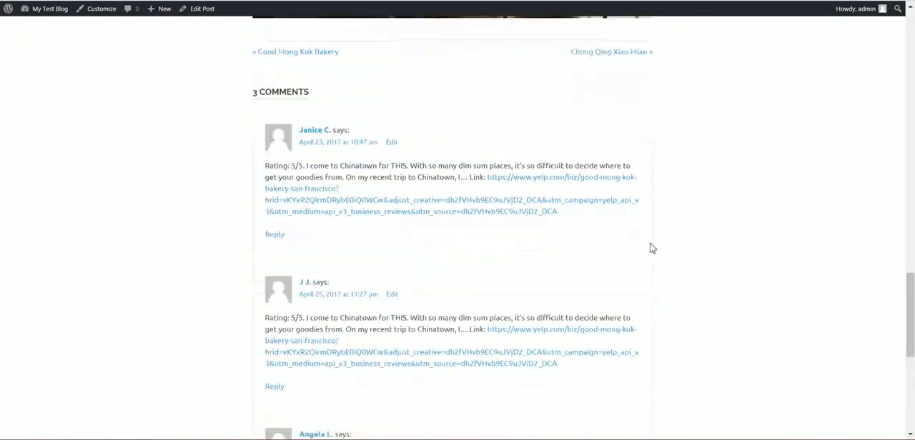
scroll(429, 321, up, 5)
scroll(464, 326, up, 15)
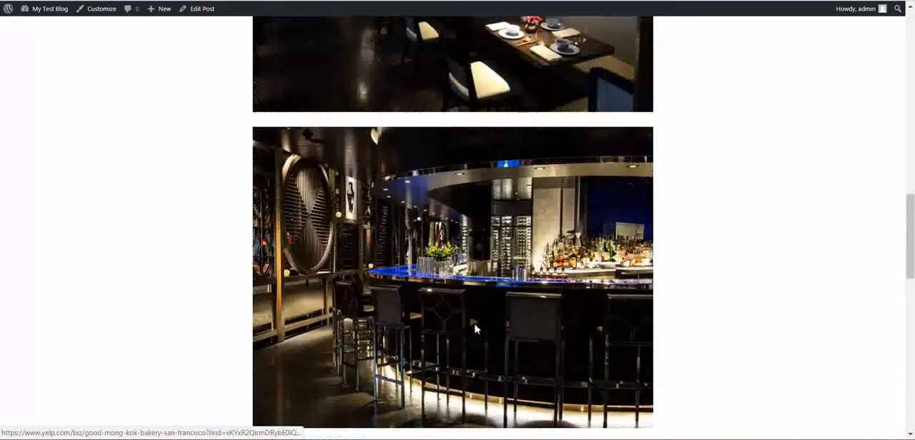
scroll(476, 329, up, 4)
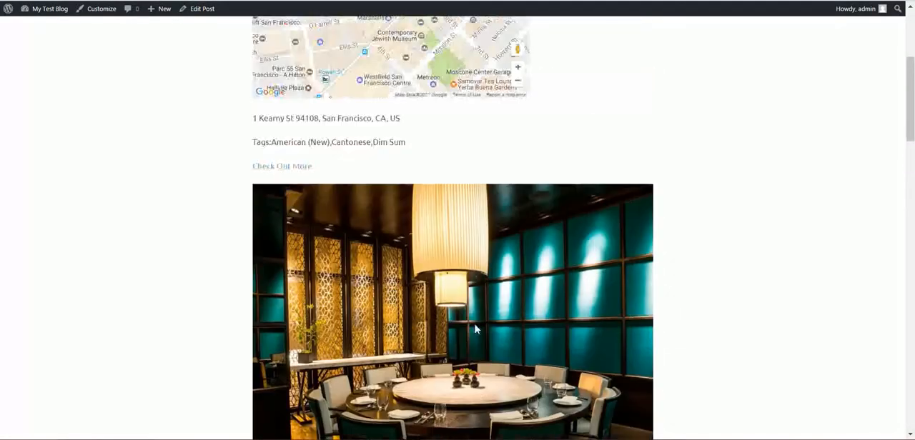
scroll(476, 329, down, 15)
scroll(476, 329, down, 5)
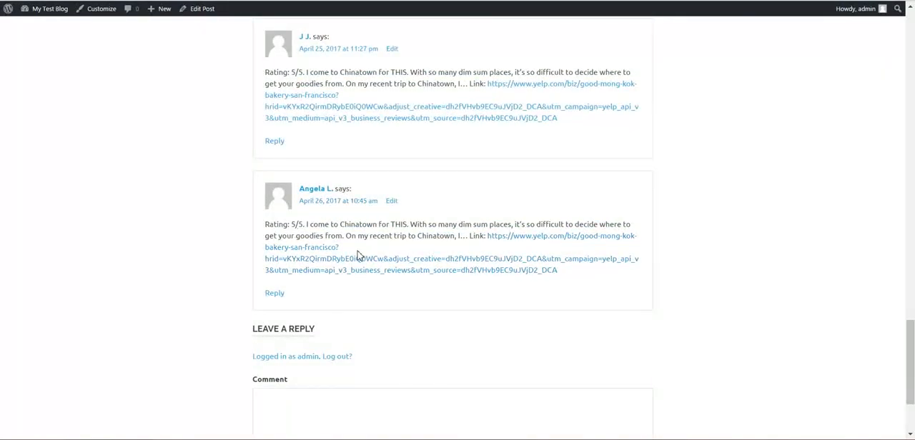
scroll(357, 256, up, 10)
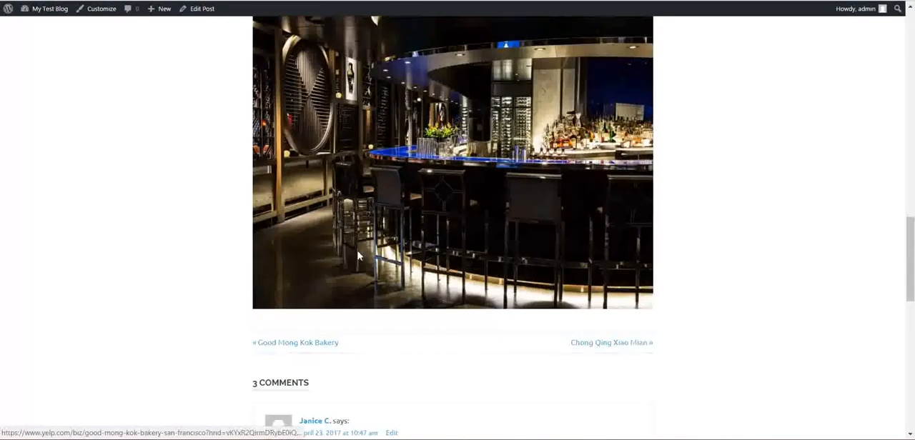
scroll(459, 233, up, 12)
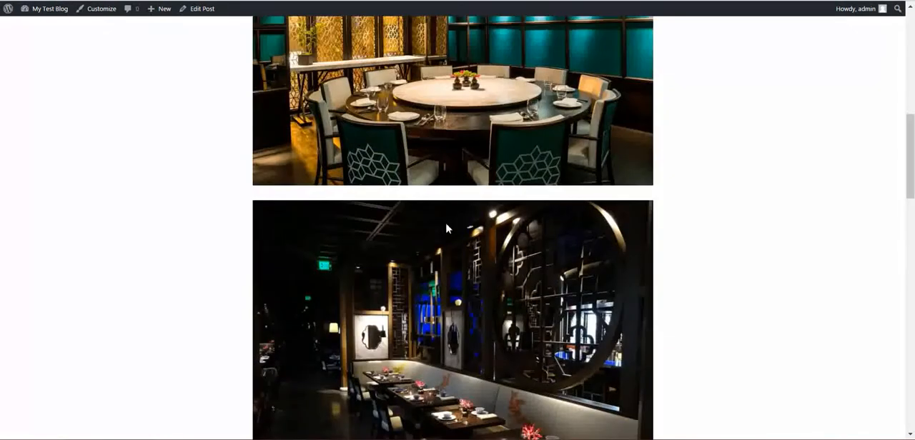
scroll(442, 224, up, 2)
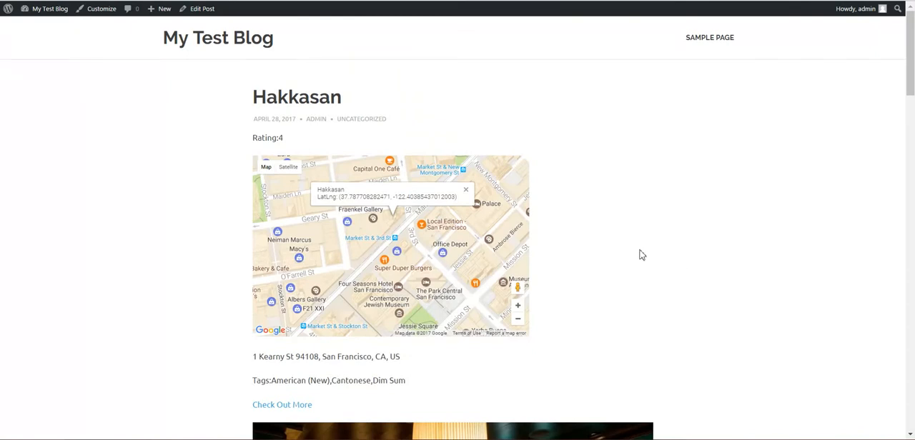
scroll(642, 255, down, 1)
drag(284, 79, 255, 78)
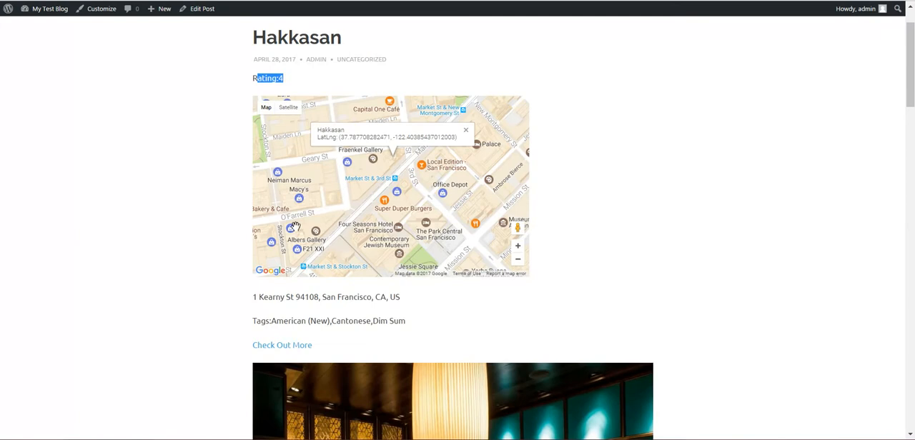
- Zoom out the Hakkasan post's map and look over the address and tags below it
scroll(369, 185, down, 2)
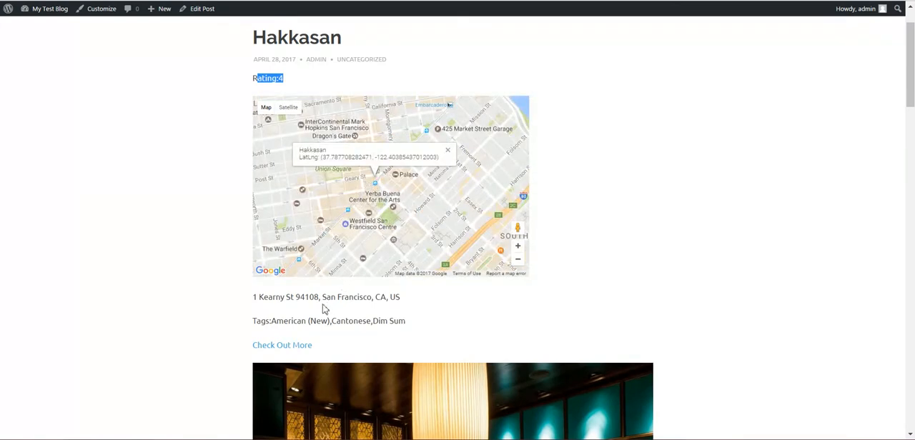
drag(275, 301, 392, 321)
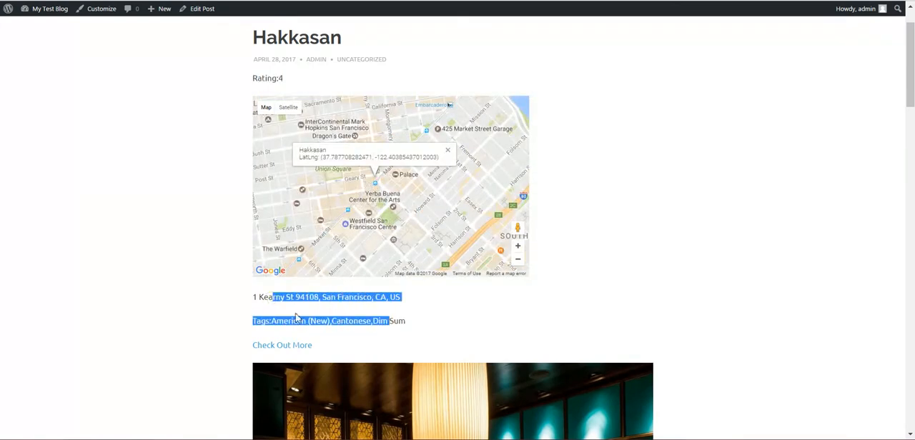
scroll(296, 318, down, 1)
click(273, 260)
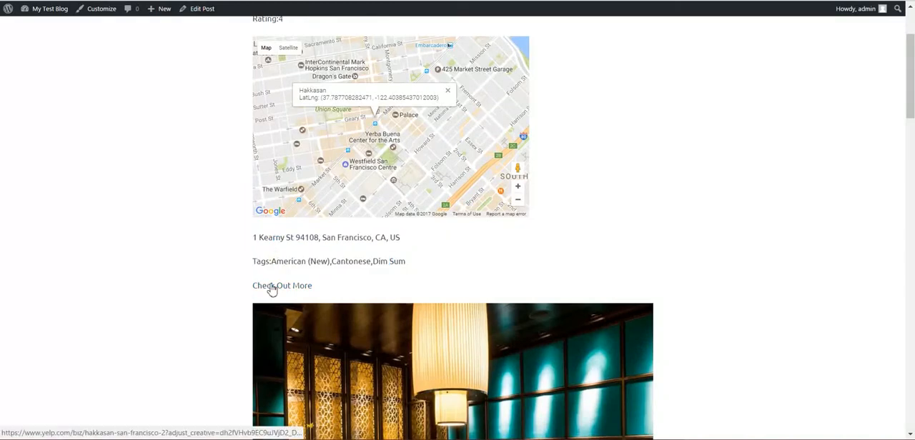
- Open Hakkasan's Yelp page through the post's Check Out More link, look it over and return to the post
click(271, 287)
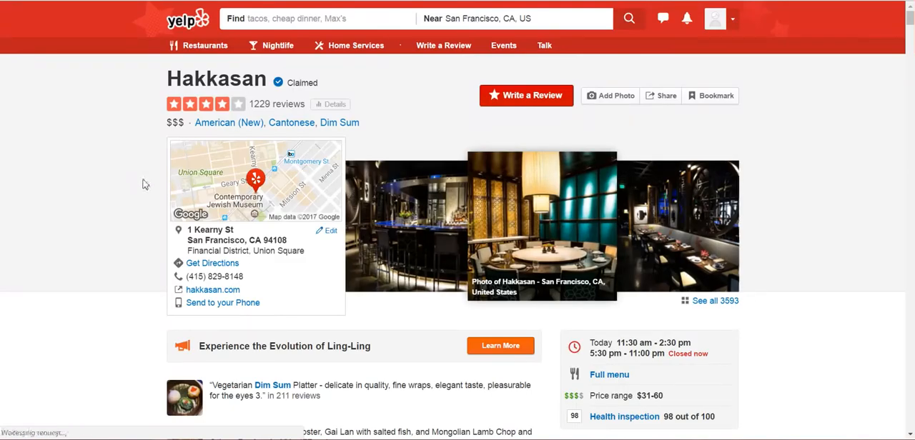
scroll(220, 201, down, 1)
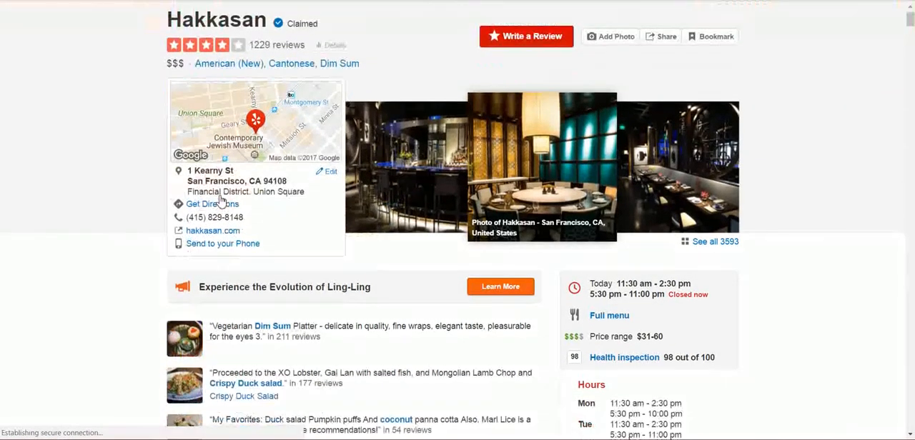
key(ctrl+w)
scroll(290, 126, down, 6)
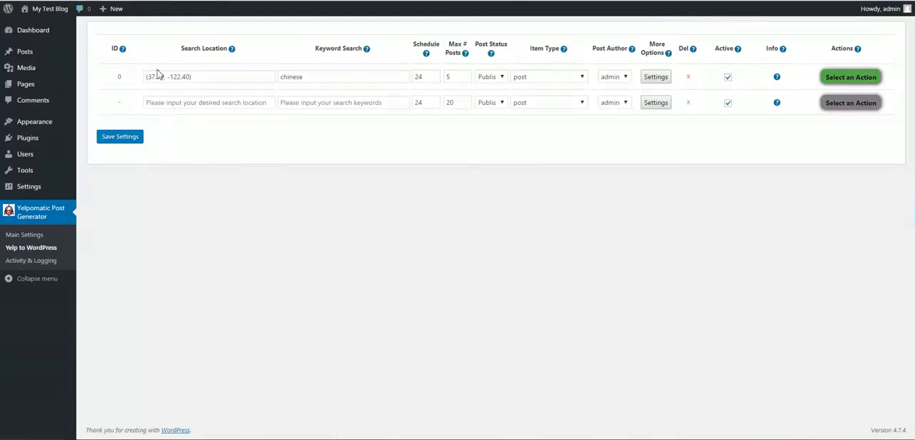
- Review the existing rule's search location and keyword, and examine the Good Mong Kok Bakery post it generated on the blog
drag(190, 77, 150, 81)
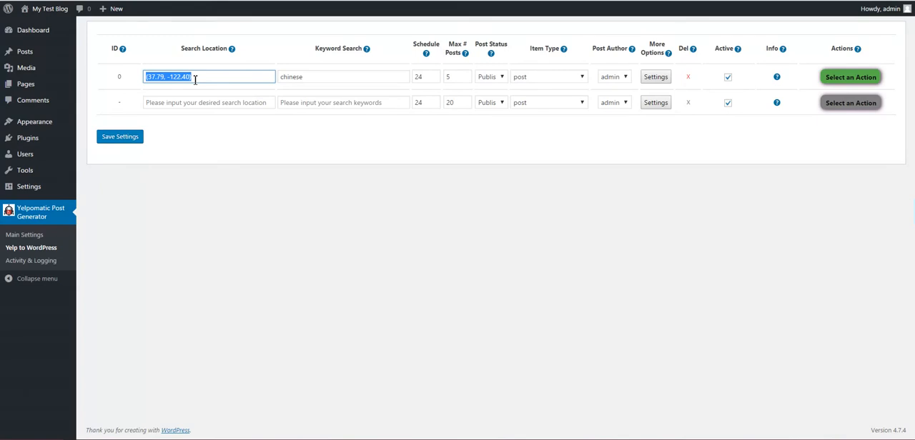
double_click(291, 76)
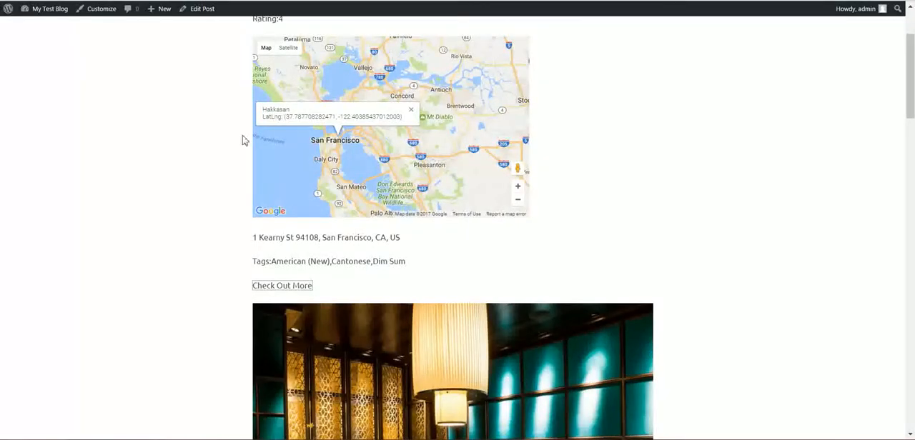
scroll(215, 186, up, 3)
click(238, 45)
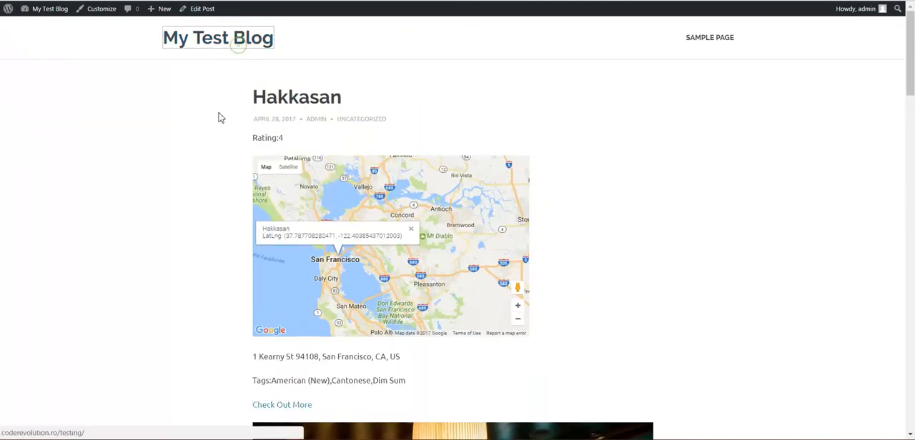
scroll(218, 152, down, 5)
scroll(221, 153, down, 3)
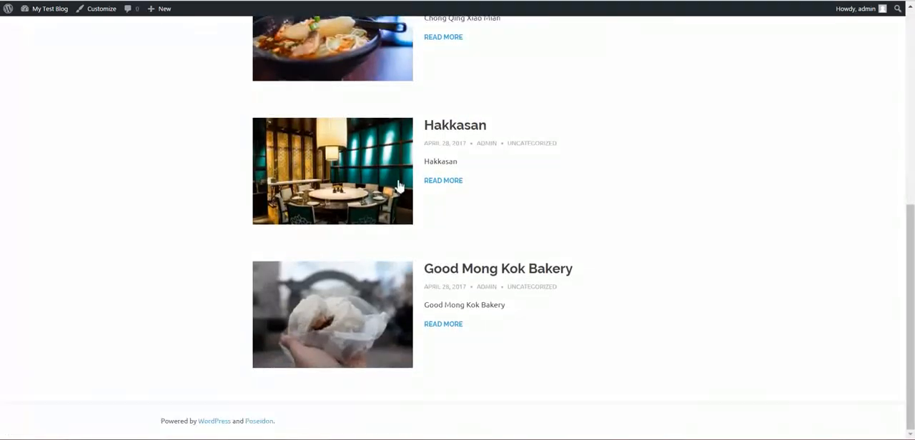
click(444, 272)
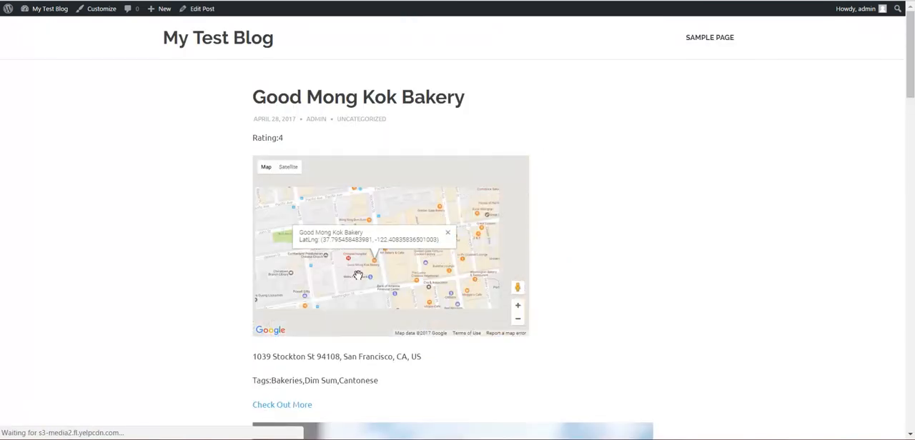
scroll(358, 275, down, 5)
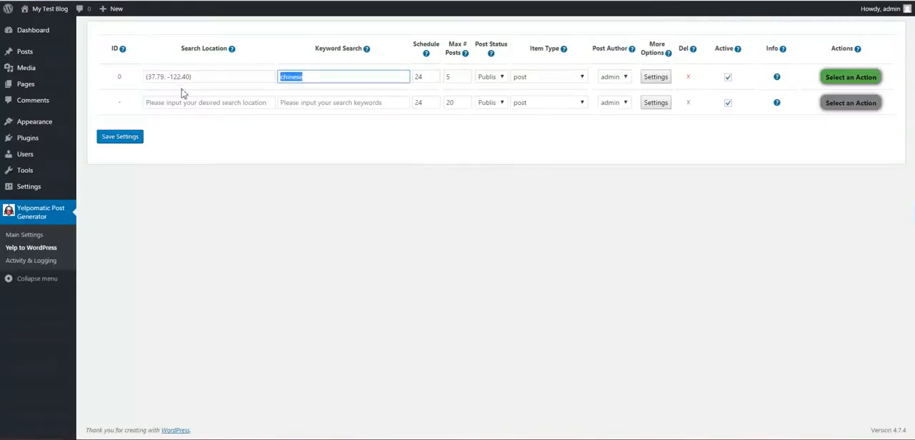
- Add a new rule with the search location london and no keyword, and save the settings
click(188, 101)
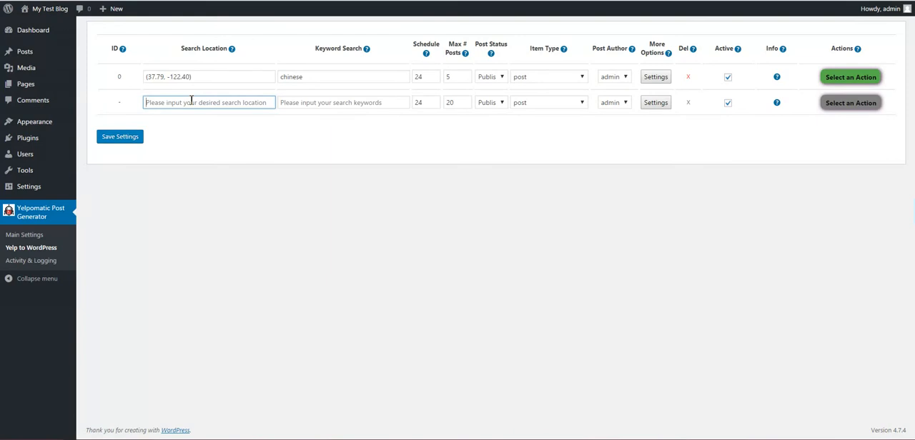
text(Lon)
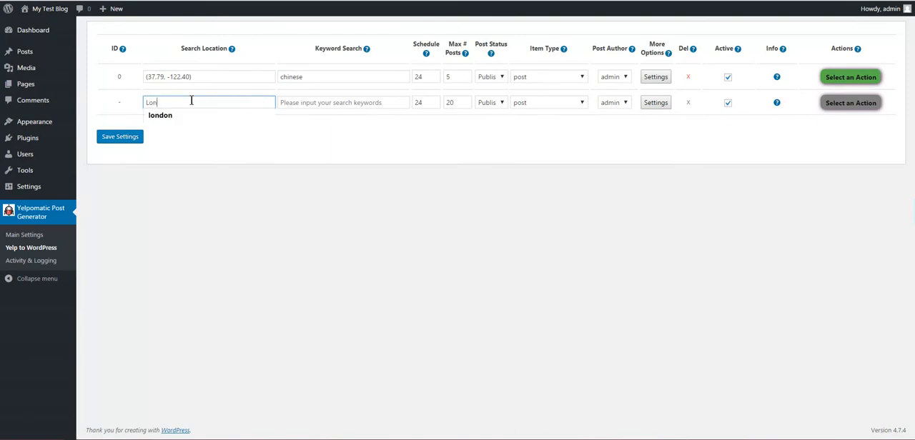
key(Down)
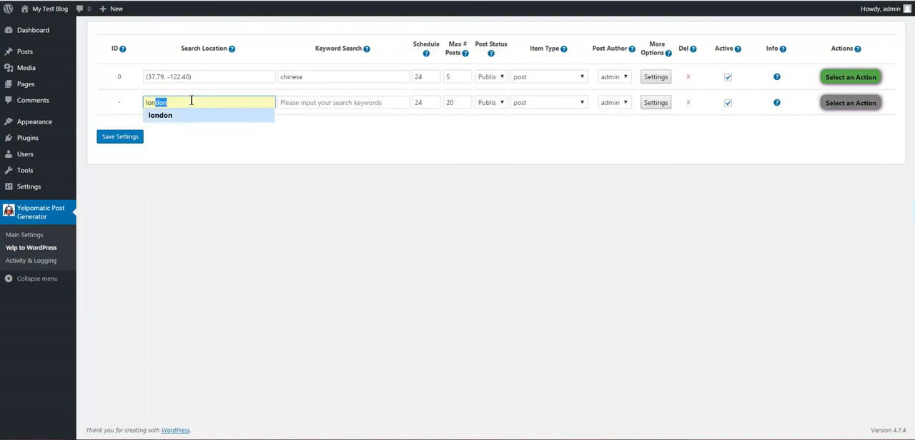
click(180, 118)
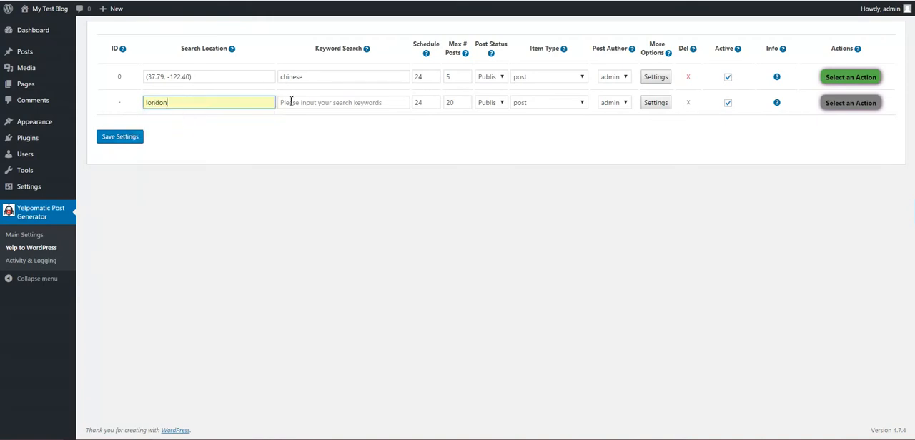
click(123, 140)
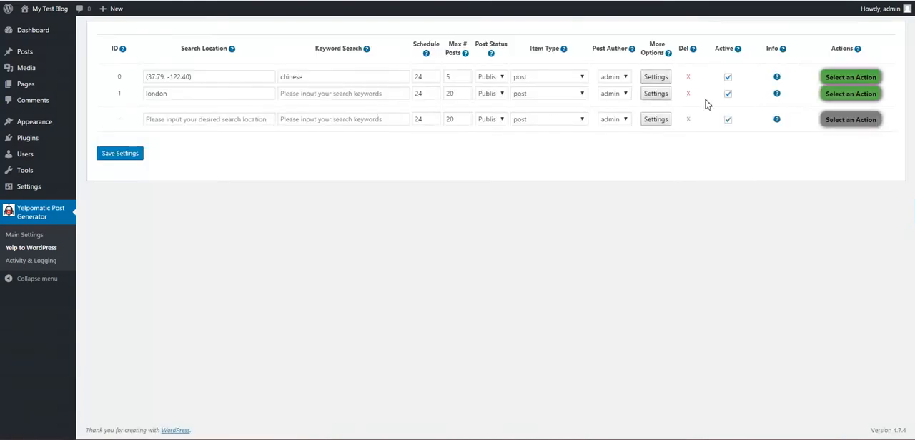
- Run the london rule immediately and confirm the run
click(833, 93)
click(847, 111)
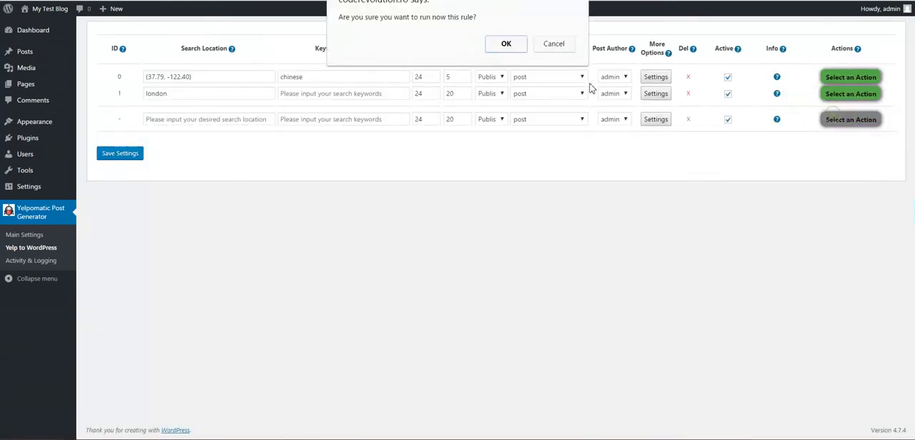
click(509, 45)
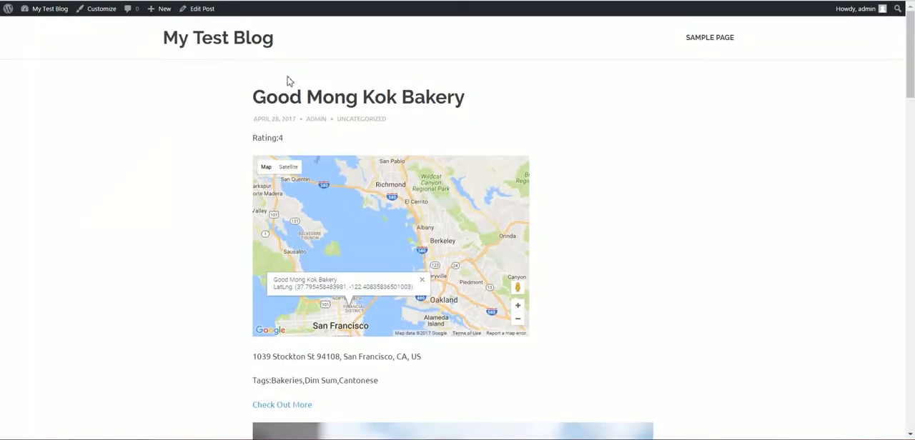
- Open the blog's front page, refresh it while the london rule runs, and look through the generated London posts
click(247, 37)
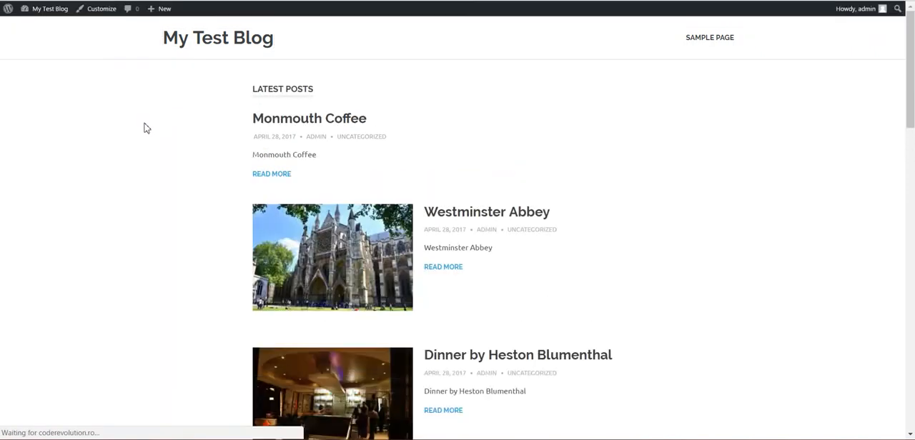
key(F5)
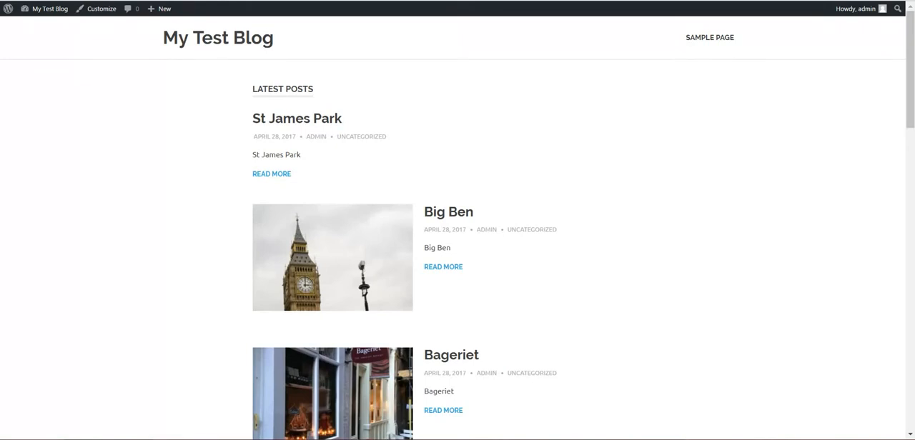
key(F5)
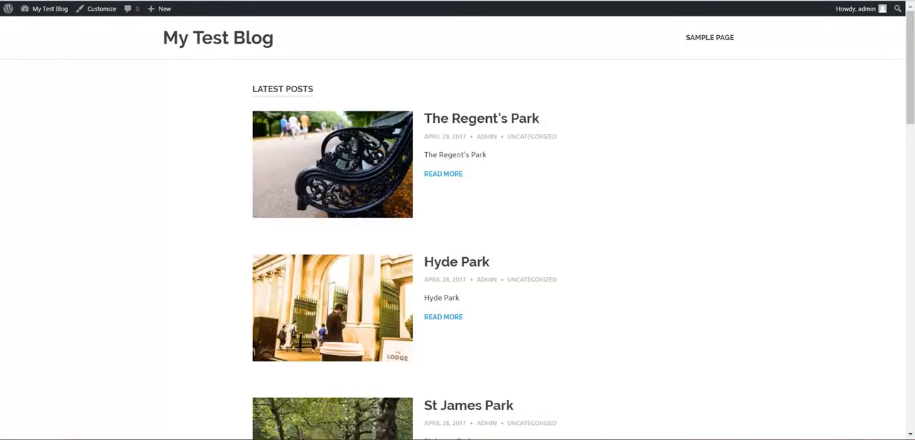
key(F5)
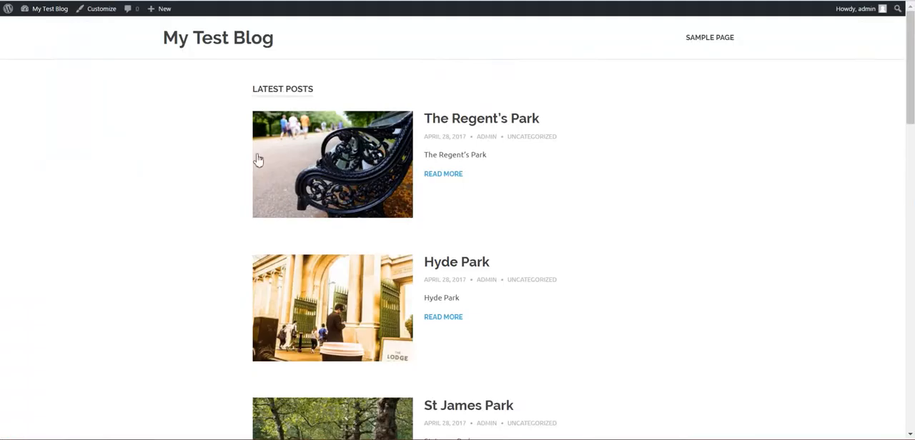
scroll(232, 202, down, 3)
scroll(232, 202, down, 3)
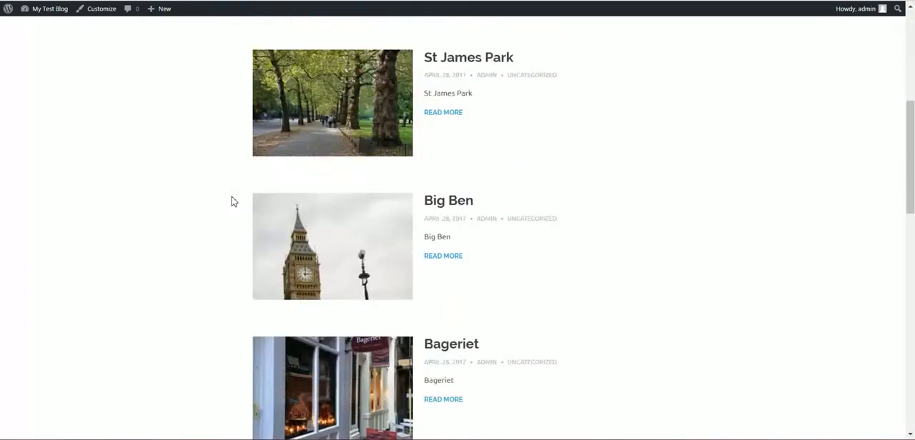
scroll(232, 202, down, 2)
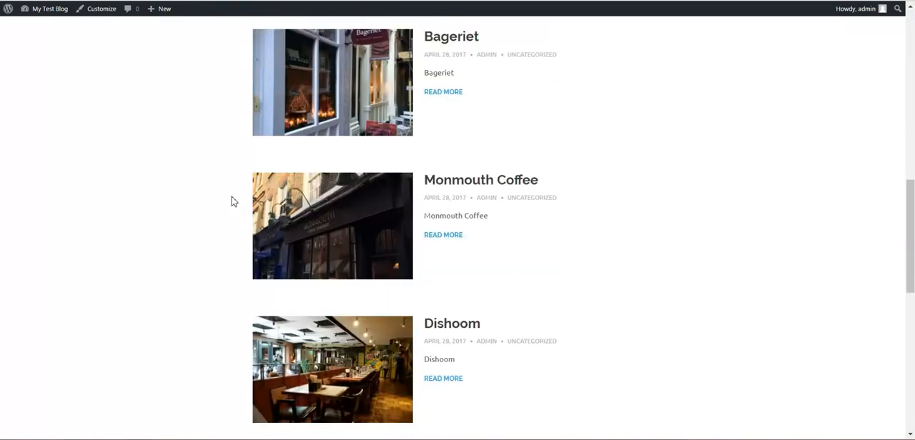
scroll(232, 202, down, 1)
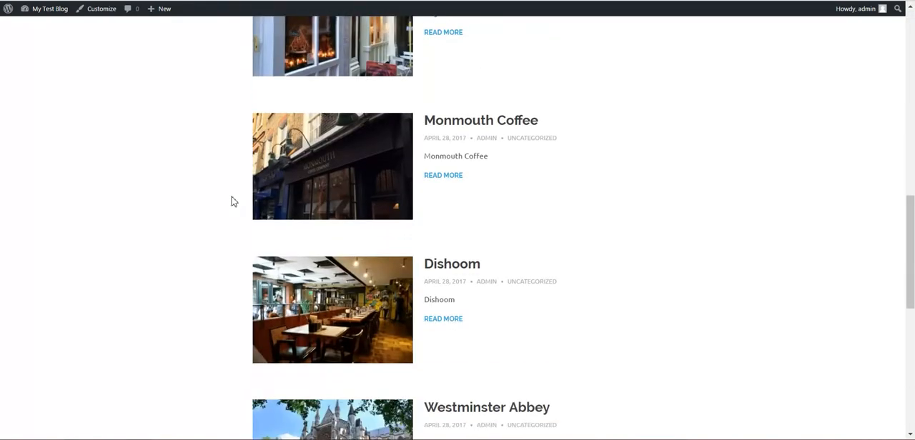
- Examine the generated Monmouth Coffee and Dinner by Heston Blumenthal posts, returning to the post list after each
click(461, 124)
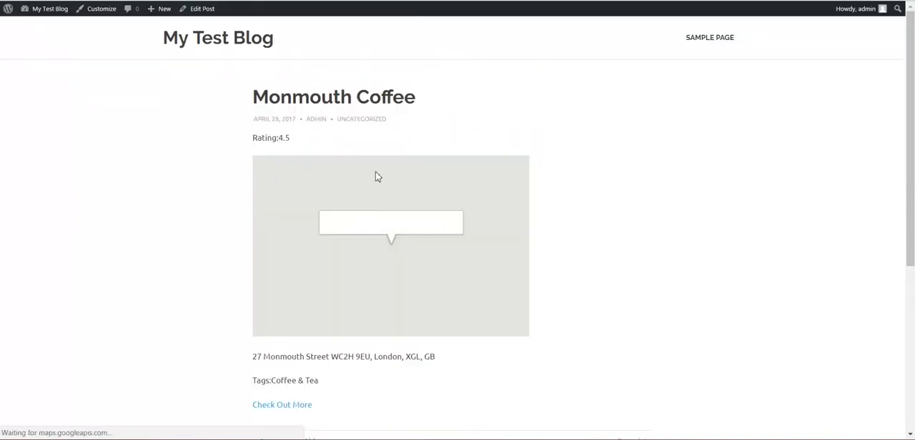
scroll(176, 203, down, 2)
scroll(176, 203, down, 2)
scroll(176, 203, up, 4)
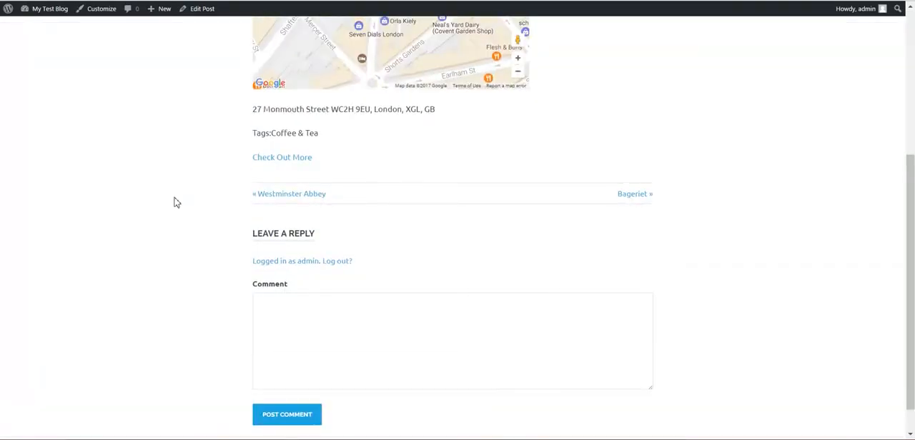
key(alt+Left)
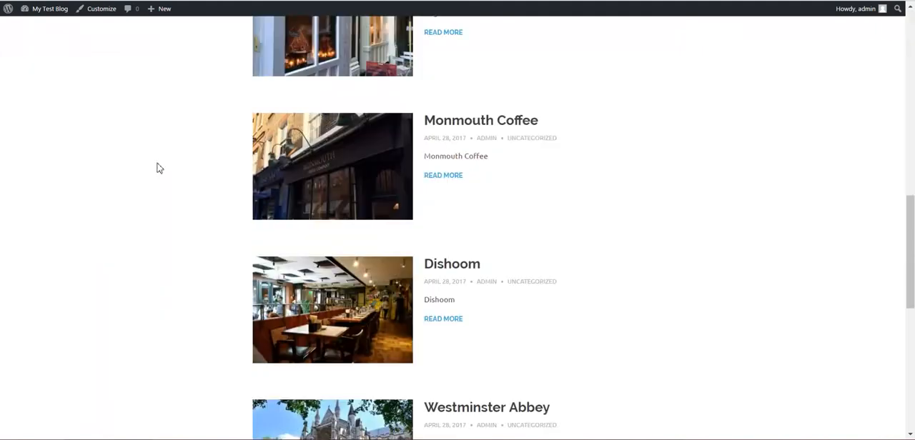
scroll(157, 168, down, 5)
click(458, 201)
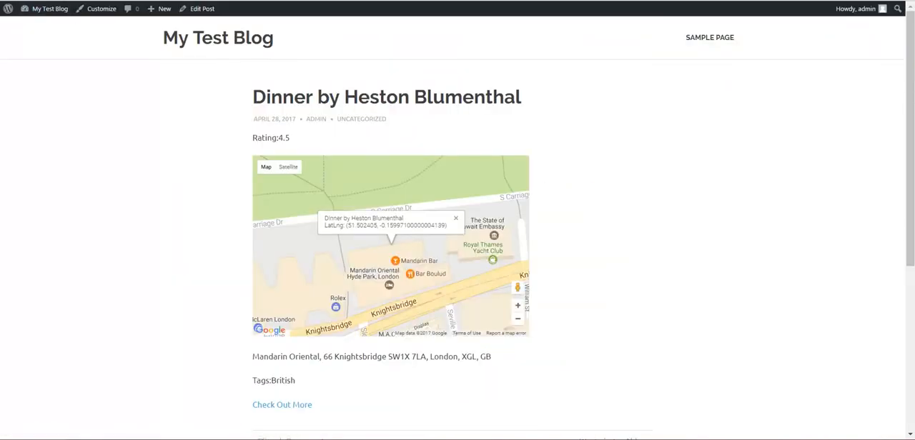
key(alt+Left)
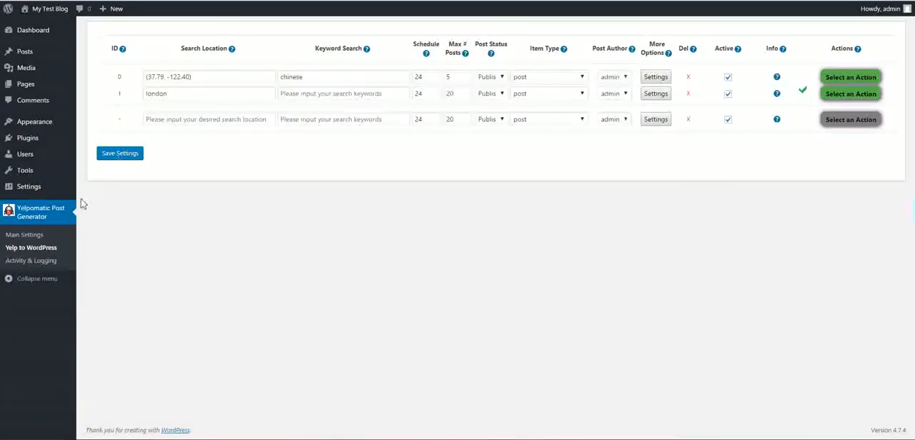
- Open the plugin's main settings and review the Google Maps API Key option
click(36, 235)
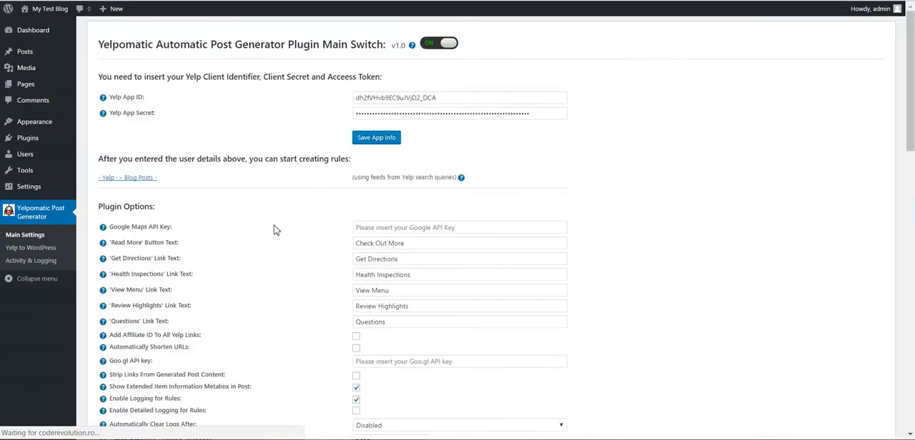
scroll(281, 203, down, 3)
scroll(280, 204, up, 1)
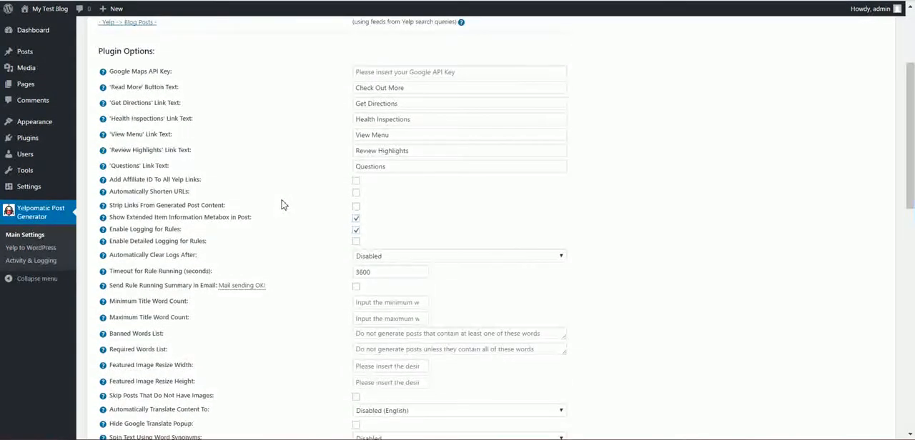
drag(113, 109, 172, 108)
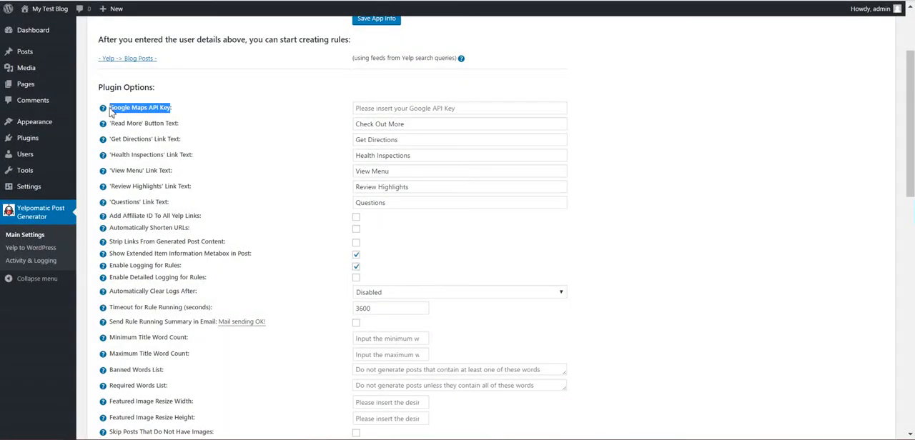
click(110, 108)
drag(110, 108, 173, 109)
click(379, 112)
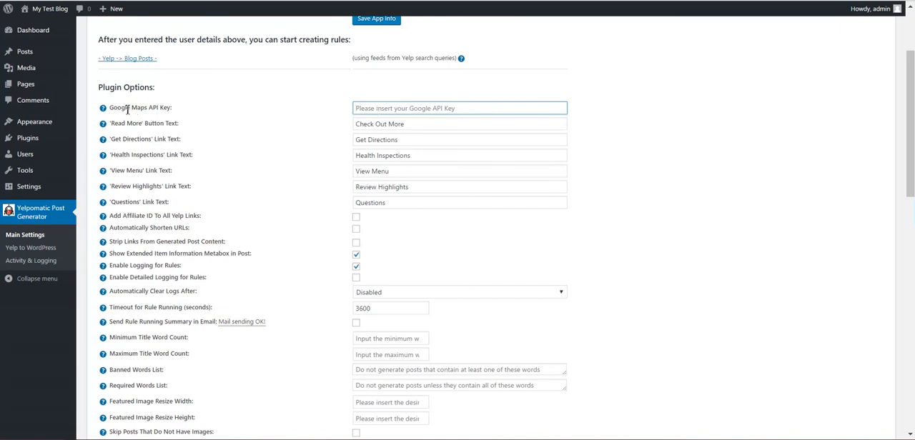
- Review the Google Maps API Key help and the button and link text options, from 'Read More' to 'Questions'
mouse_move(104, 110)
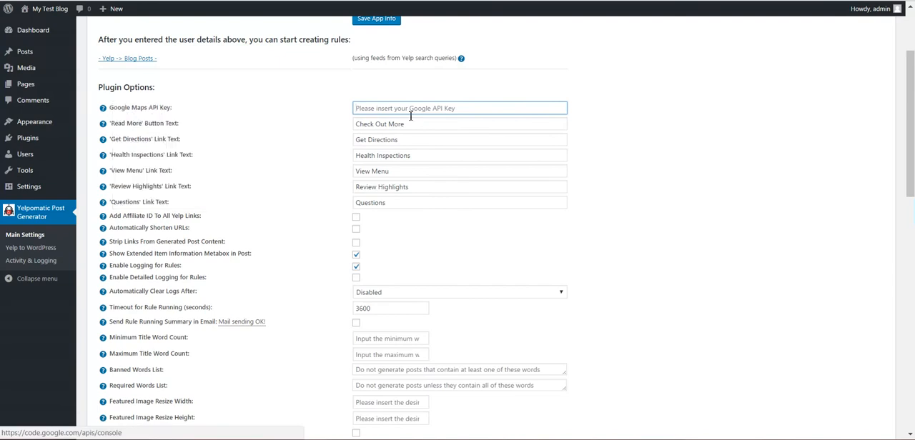
mouse_move(112, 124)
mouse_down()
mouse_move(144, 126)
mouse_move(121, 140)
mouse_move(152, 140)
mouse_move(163, 157)
mouse_up()
mouse_move(116, 172)
mouse_down()
mouse_move(139, 172)
mouse_move(118, 186)
mouse_move(154, 188)
mouse_move(138, 204)
mouse_up()
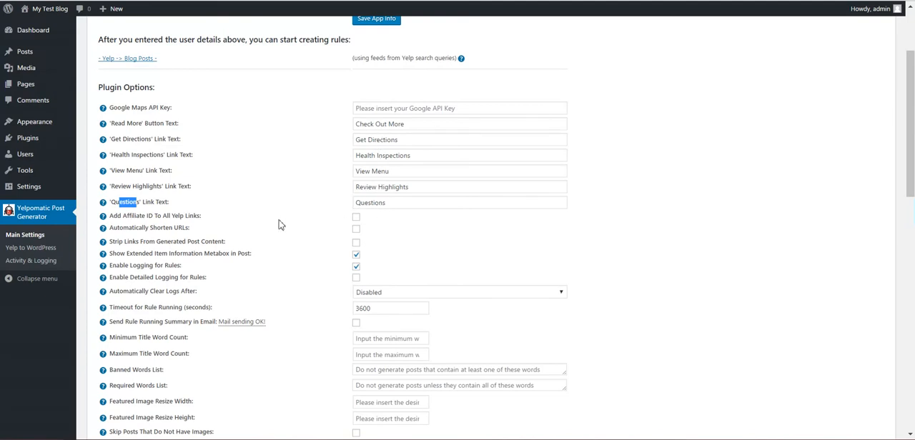
scroll(118, 218, down, 1)
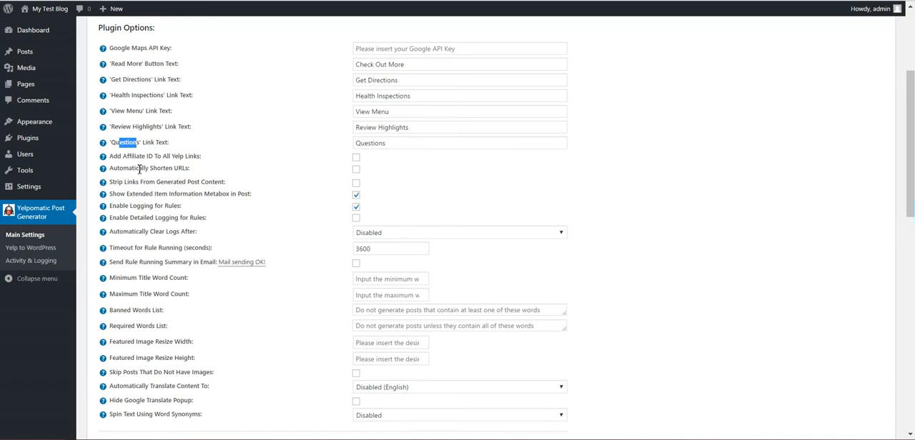
- Review the options for shortening URLs, stripping links, showing the extended item information metabox and logging rules
scroll(140, 169, down, 1)
drag(124, 109, 189, 108)
drag(119, 122, 199, 130)
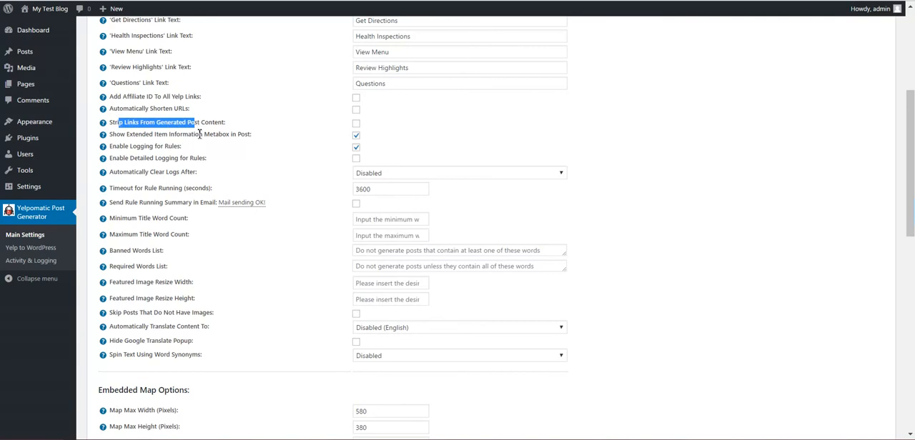
drag(116, 135, 226, 134)
drag(120, 146, 167, 147)
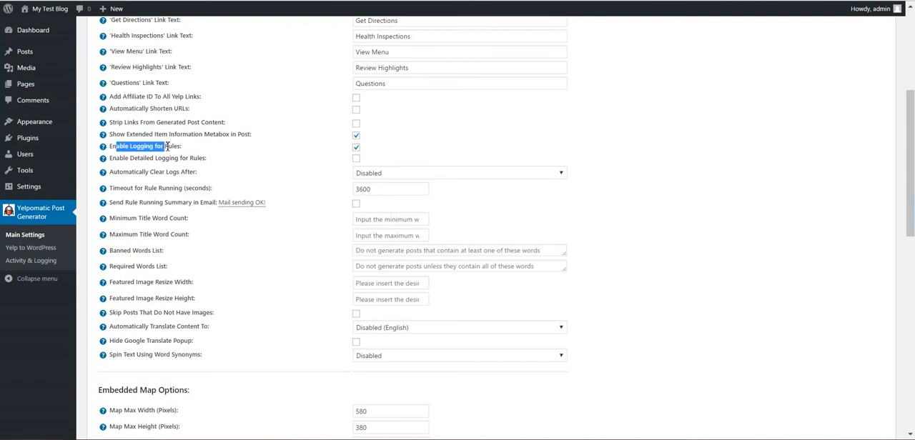
- Review the detailed rule logging and automatic log clearing options
scroll(166, 157, down, 1)
drag(119, 99, 186, 99)
drag(132, 118, 186, 114)
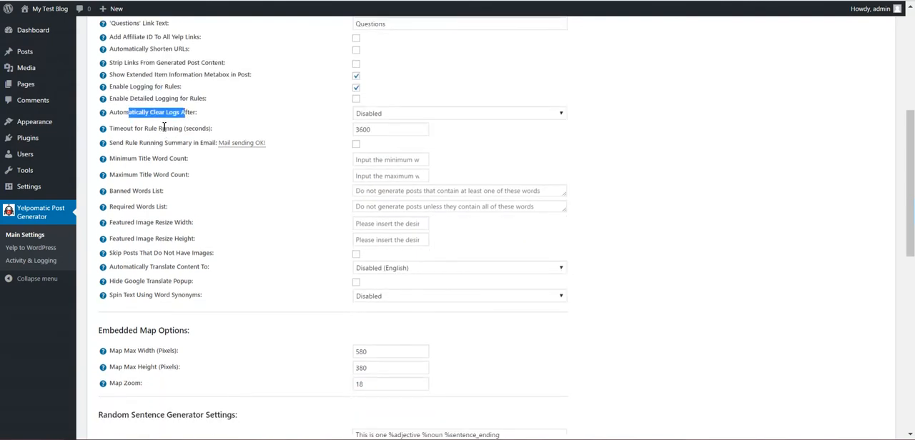
scroll(303, 121, up, 1)
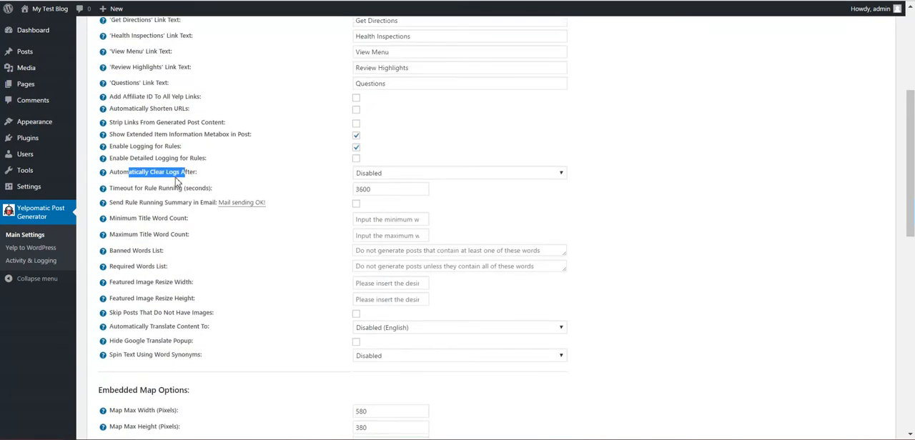
scroll(176, 180, down, 1)
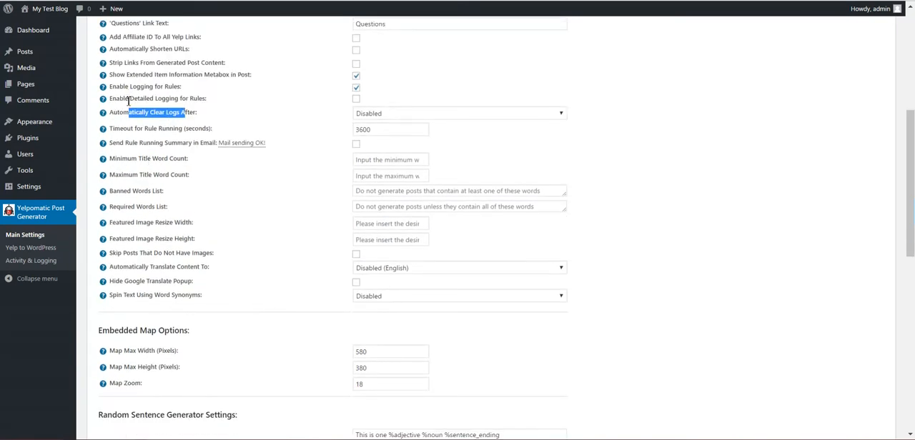
- Examine the rule running timeout option and its value in seconds
drag(119, 133, 199, 130)
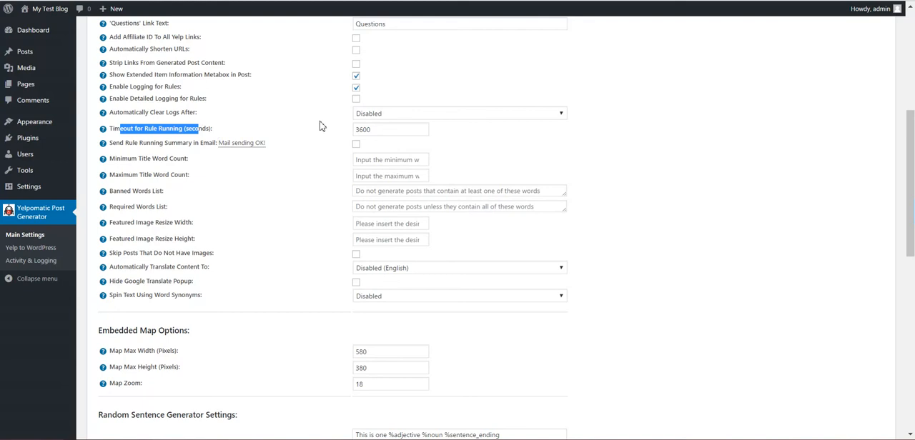
click(371, 130)
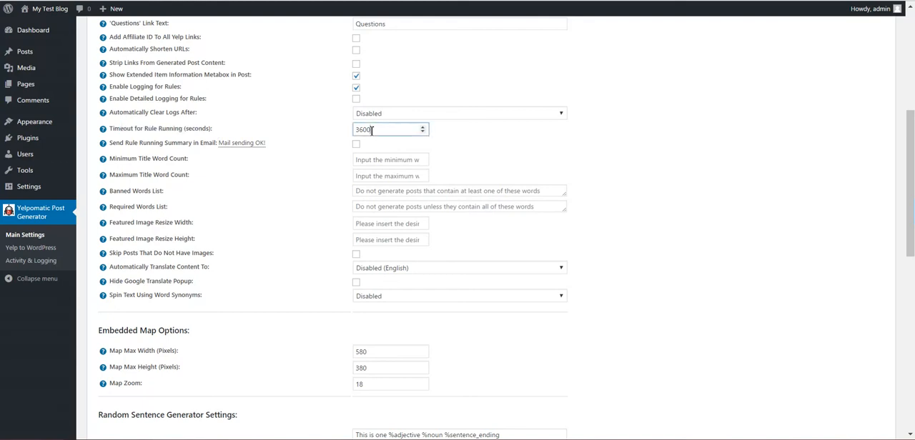
click(318, 131)
drag(384, 133, 320, 138)
click(284, 130)
- Enable the rule running summary email and review the title word count, banned words and required words options
click(356, 145)
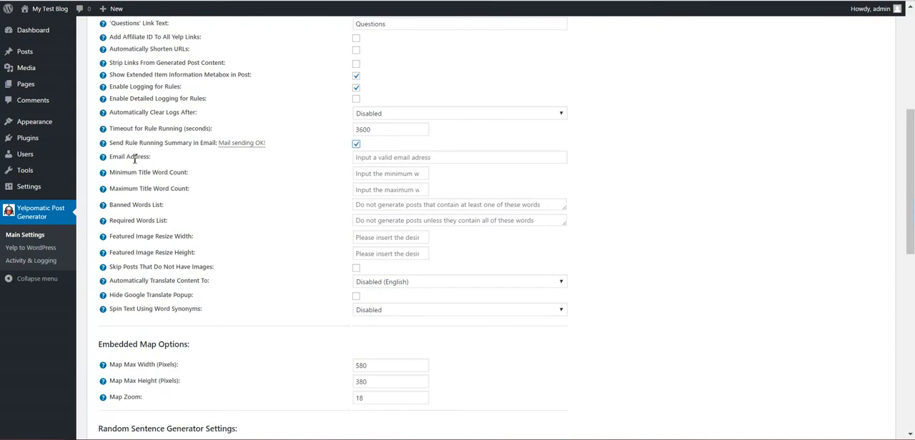
drag(137, 173, 186, 173)
drag(139, 189, 185, 190)
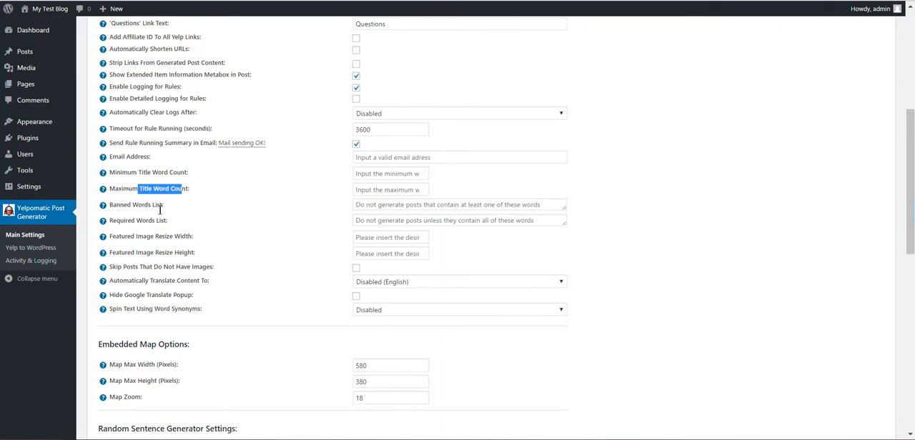
drag(125, 208, 159, 222)
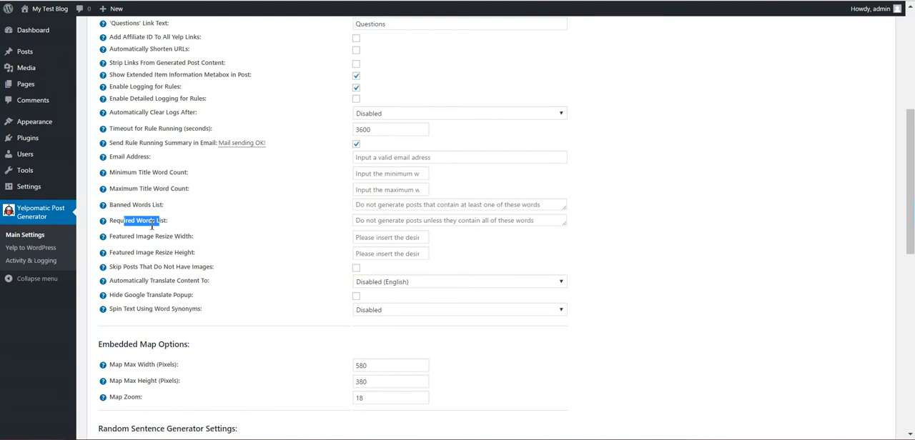
- Review the featured image resize width and height options and the option to skip posts without images
scroll(154, 216, down, 1)
drag(143, 177, 192, 176)
click(184, 194)
click(379, 176)
click(370, 198)
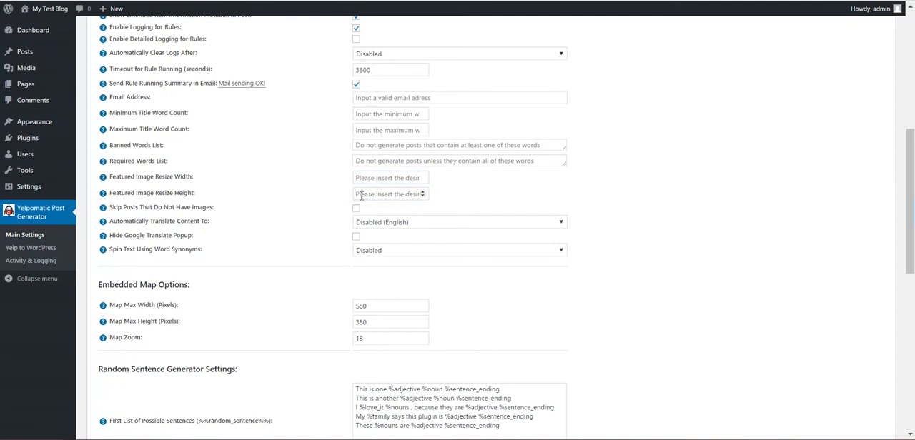
drag(140, 208, 213, 208)
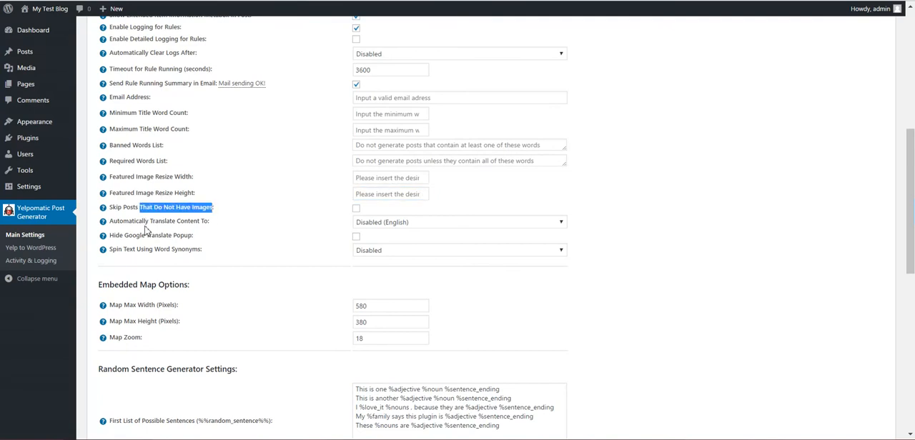
- Browse the languages available for automatic content translation without choosing one
drag(120, 222, 198, 222)
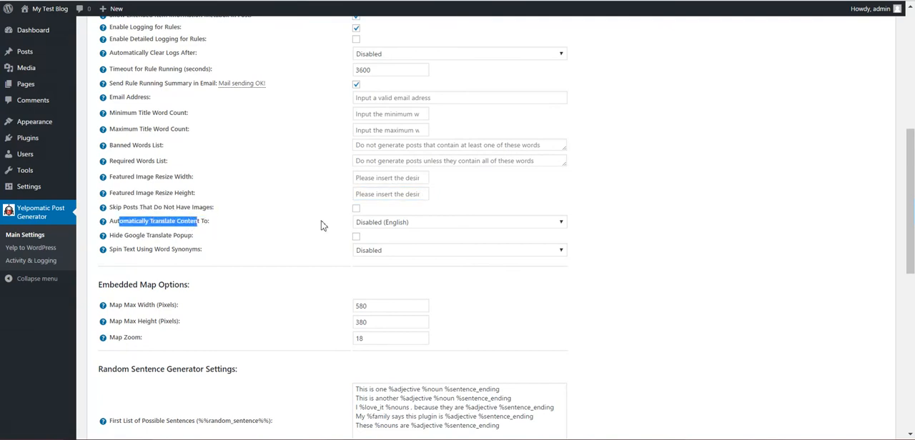
click(371, 225)
click(340, 263)
scroll(343, 251, down, 2)
click(385, 104)
scroll(385, 225, down, 5)
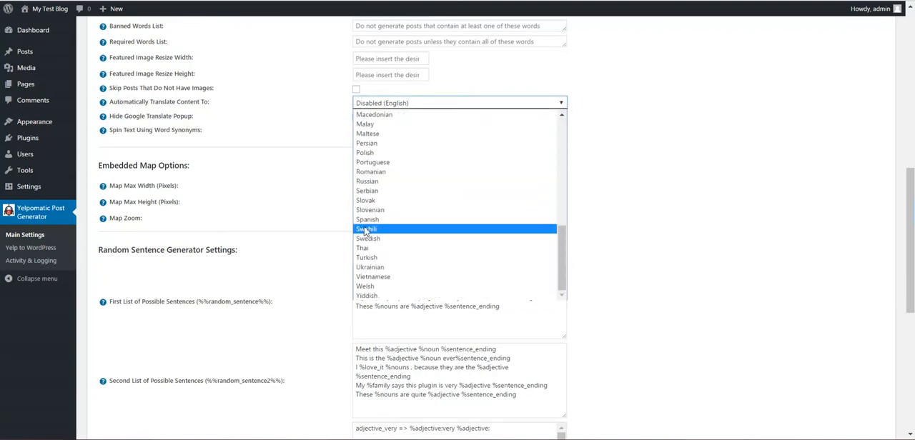
click(272, 129)
- Check the Google Translate popup option, try Built-in - High Quality - Free for text spinning, and return spinning to Disabled
click(356, 118)
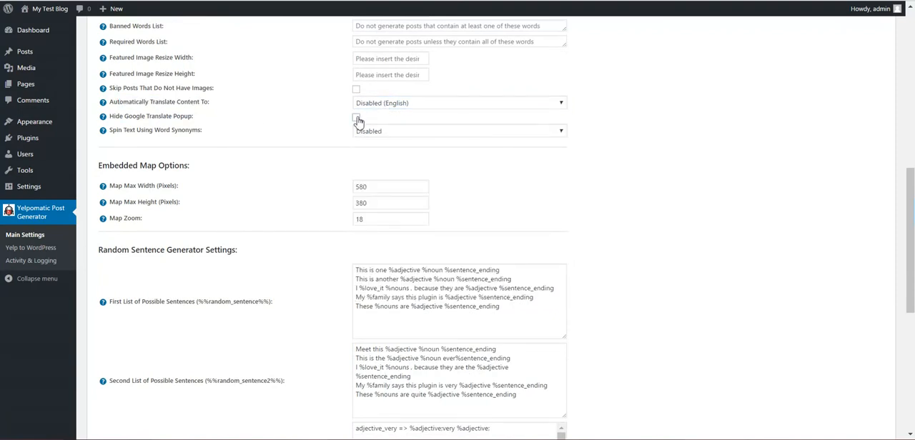
click(357, 118)
click(373, 134)
click(372, 147)
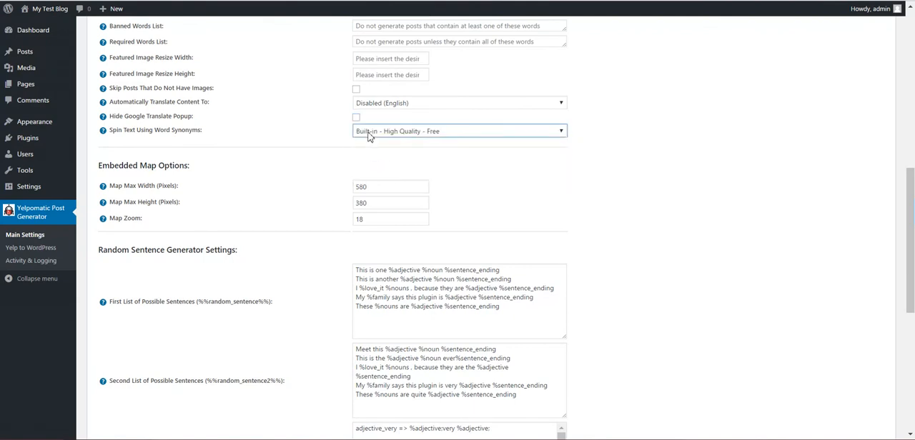
click(369, 134)
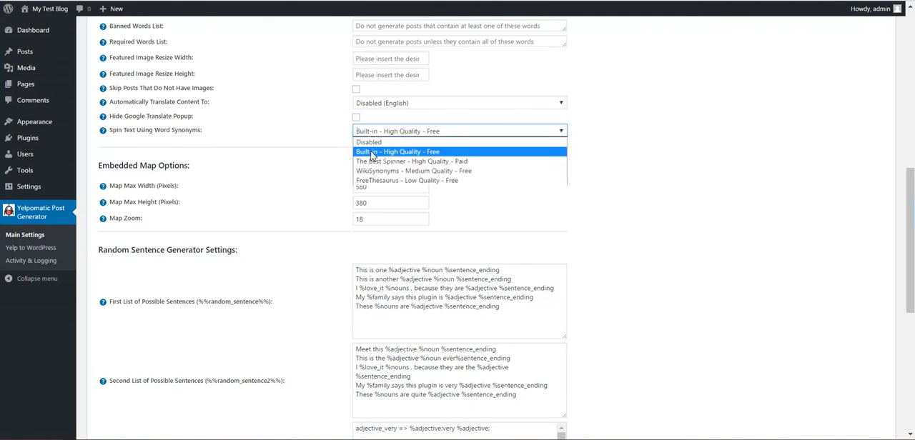
click(341, 153)
click(363, 134)
click(366, 142)
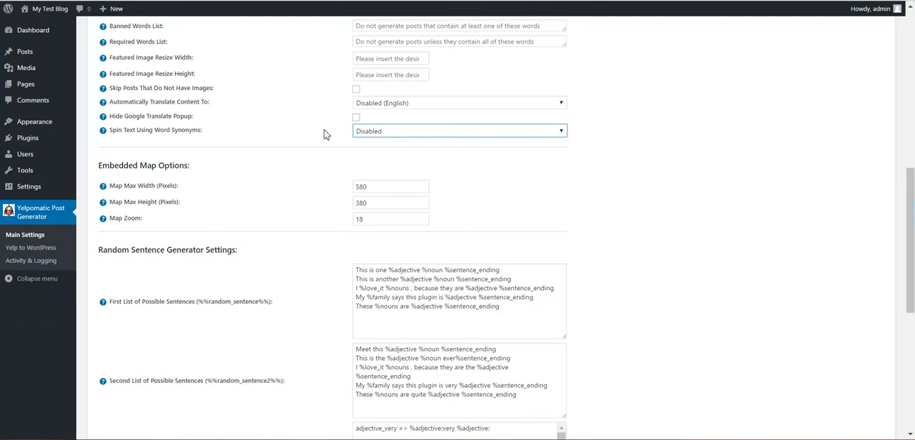
- Review the embedded map's maximum width, maximum height and zoom options
scroll(312, 184, down, 1)
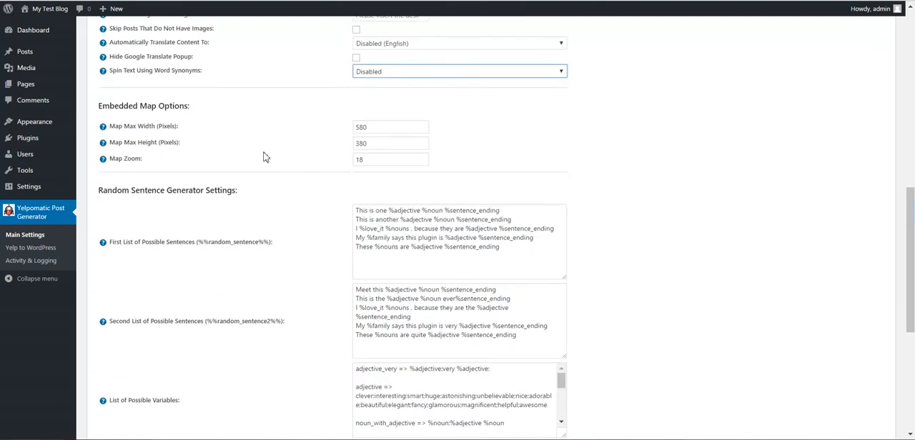
click(362, 160)
double_click(370, 143)
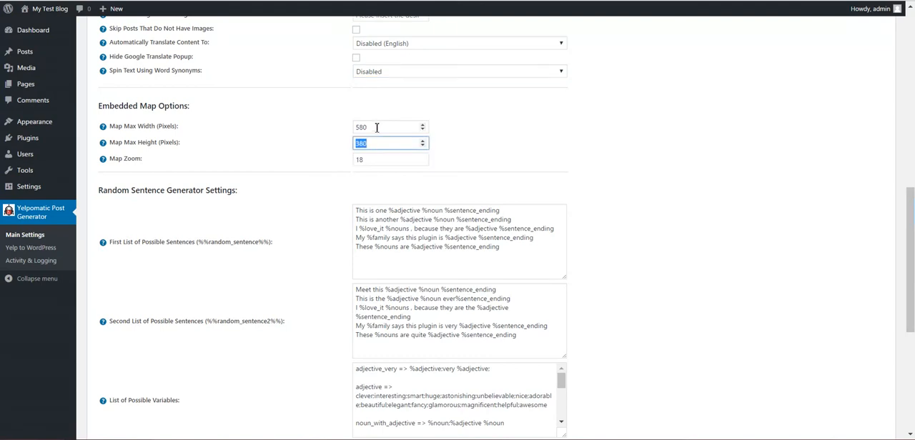
- Examine the random sentence generator's sentence lists and how their placeholders, such as %adjective, relate to the list of possible variables
scroll(325, 169, down, 3)
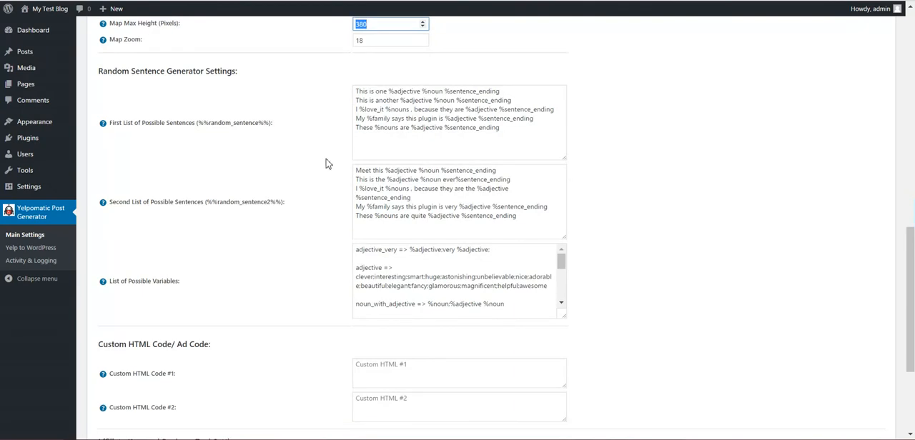
drag(355, 92, 487, 128)
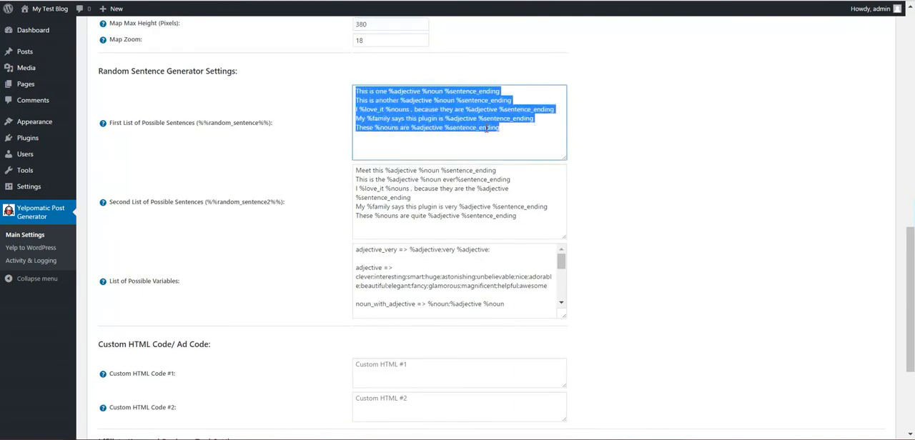
click(381, 128)
drag(374, 100, 411, 130)
click(395, 92)
drag(389, 91, 421, 91)
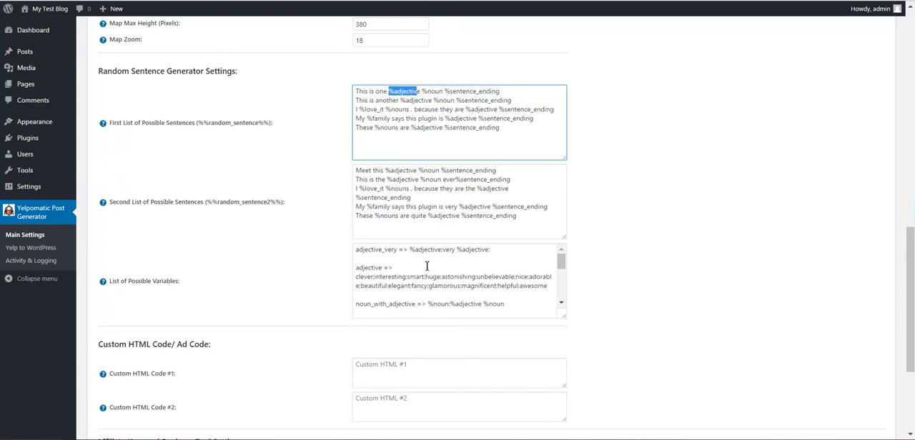
drag(355, 91, 510, 130)
click(470, 130)
drag(444, 118, 476, 120)
double_click(476, 120)
double_click(400, 285)
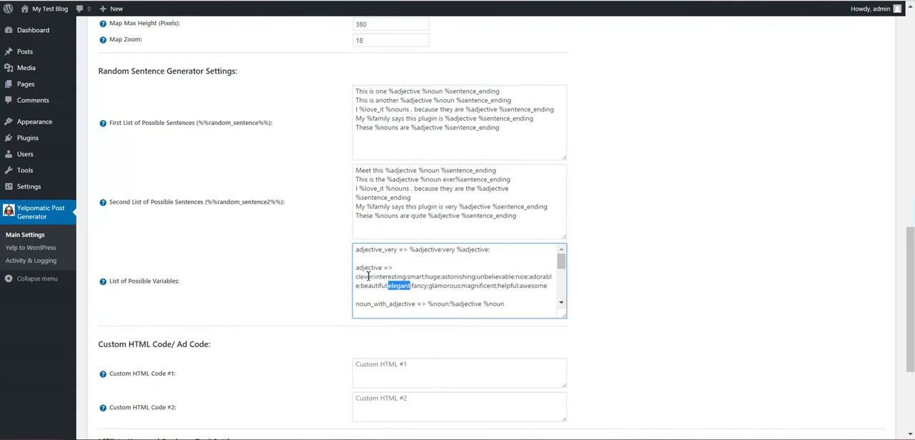
- Read the help for both custom HTML code options, noting the variables that they replace
scroll(292, 278, down, 3)
click(370, 200)
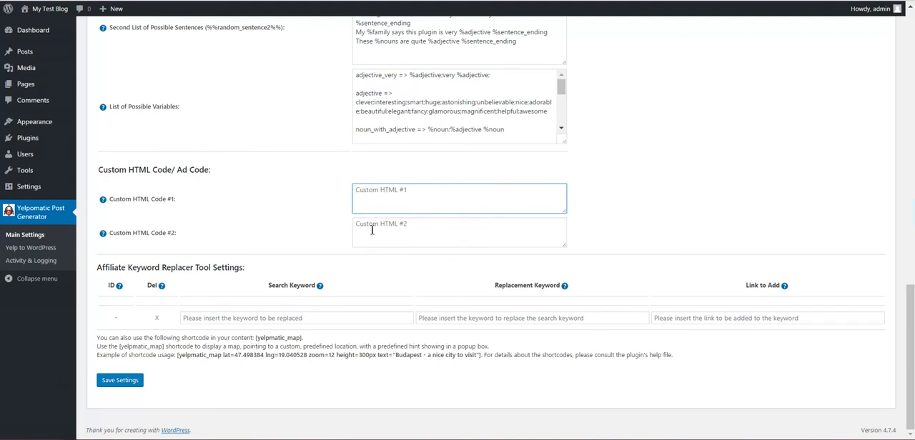
mouse_move(102, 200)
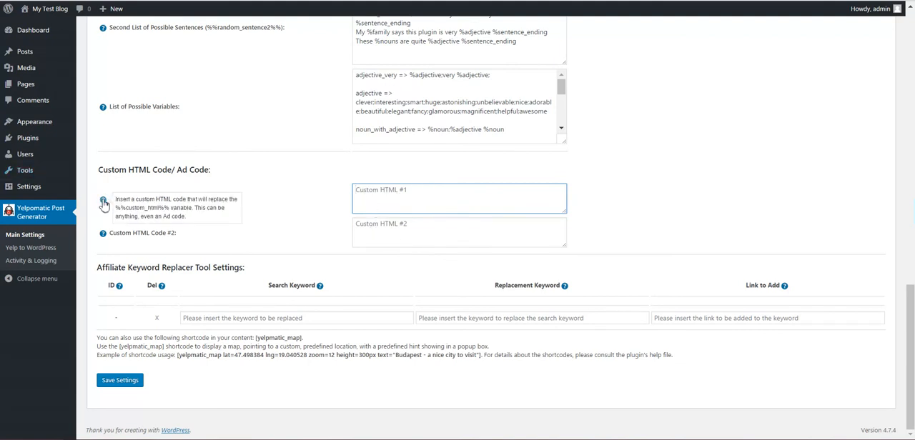
drag(116, 209, 169, 211)
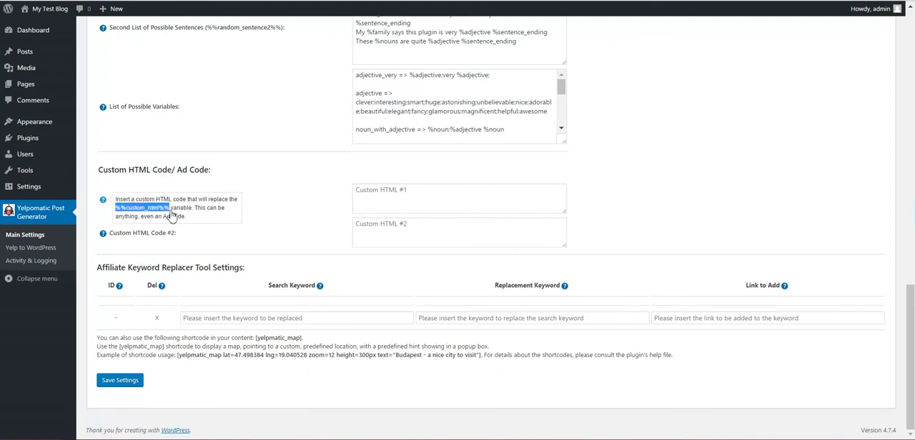
mouse_move(104, 234)
drag(115, 243, 175, 246)
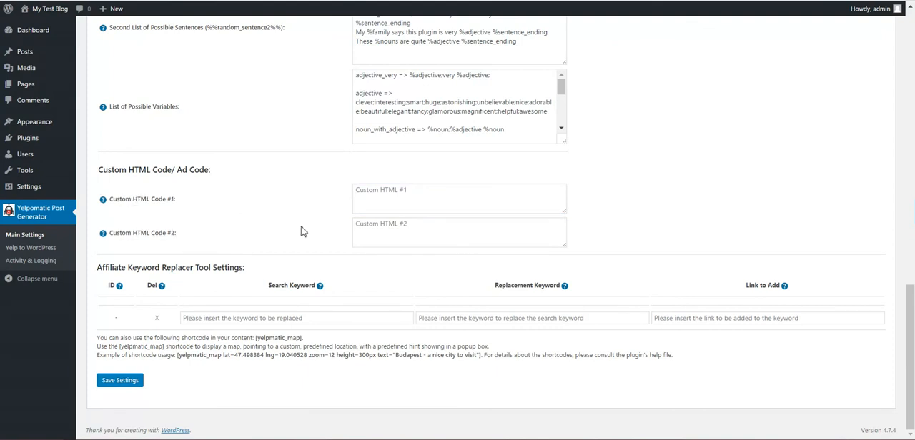
- Review the affiliate keyword replacer's search keyword, replacement keyword and link fields
click(255, 316)
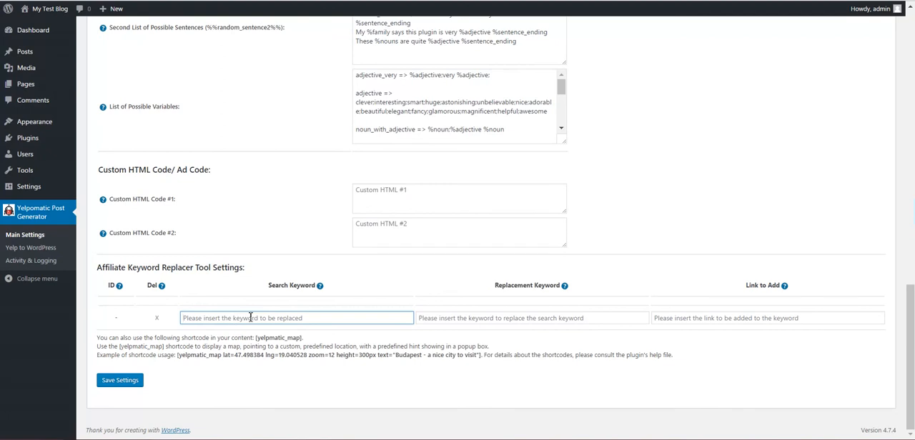
click(486, 320)
click(673, 317)
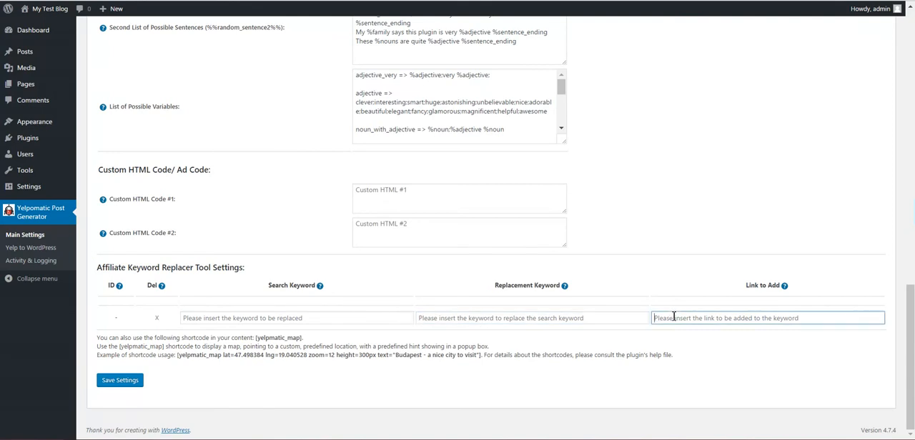
- Examine the example yelpmatic_map shortcode and its popup text parameter
drag(179, 356, 484, 356)
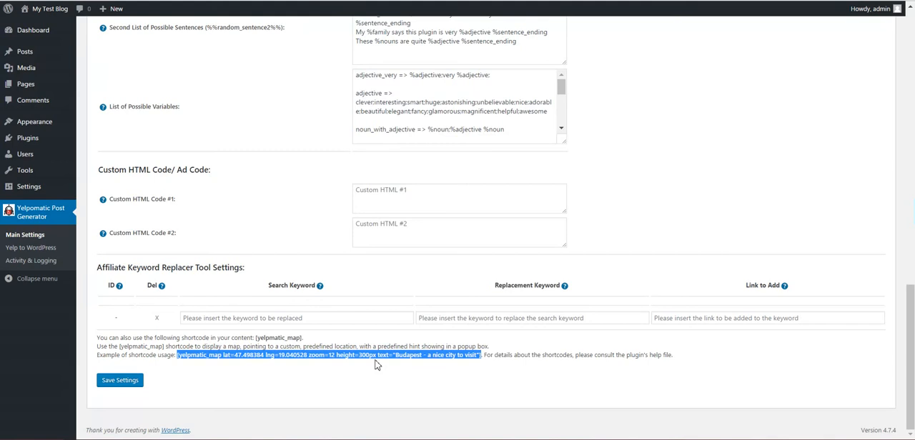
click(398, 355)
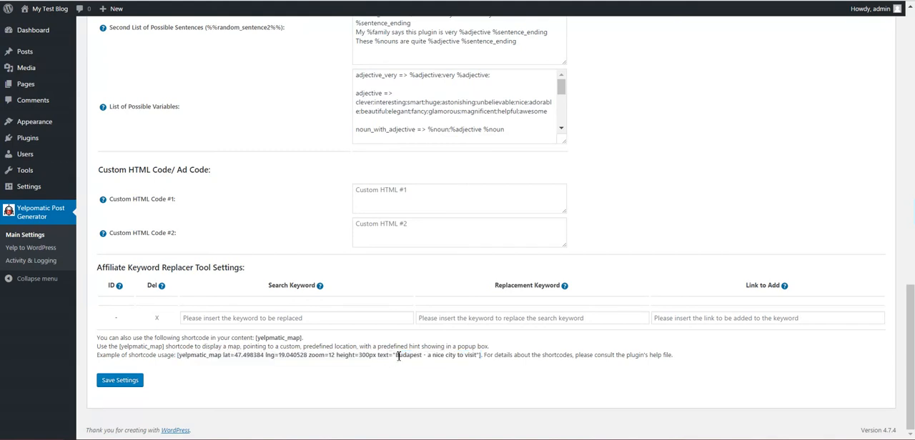
drag(397, 356, 480, 355)
click(582, 364)
- Leave the main settings without saving the changes and open the Yelp to WordPress rules
scroll(259, 373, up, 3)
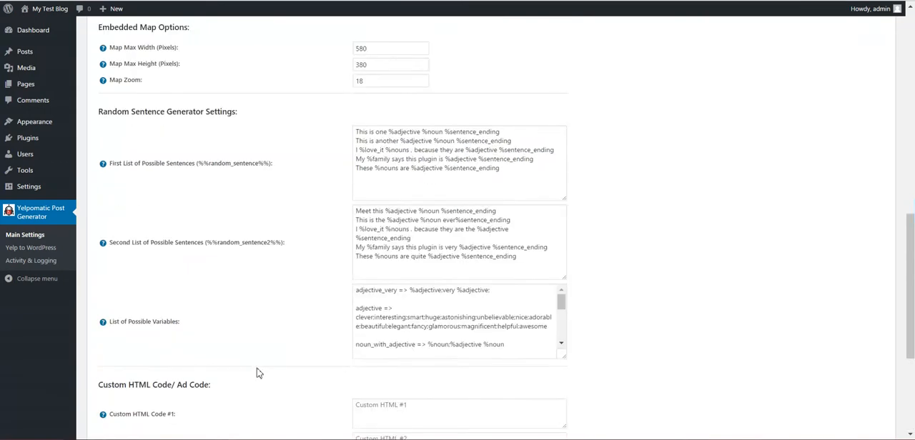
scroll(257, 373, up, 15)
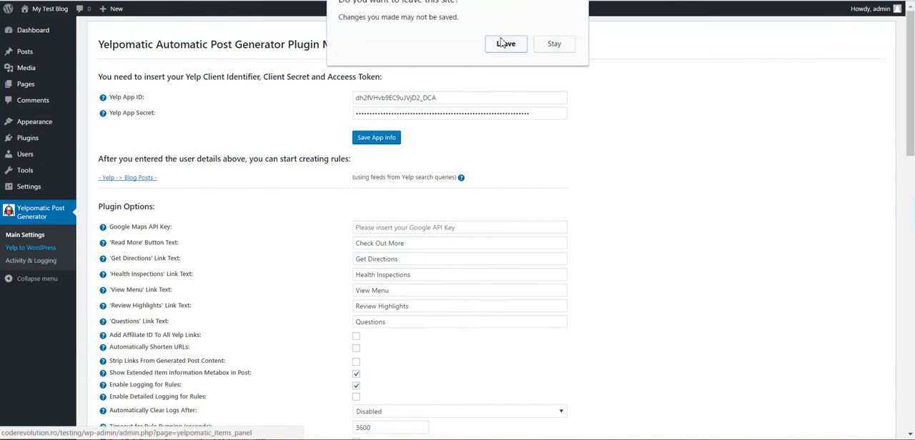
click(505, 44)
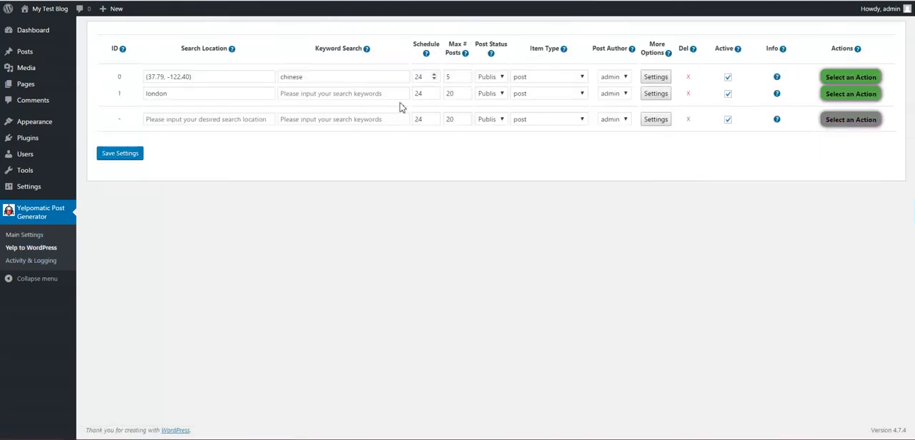